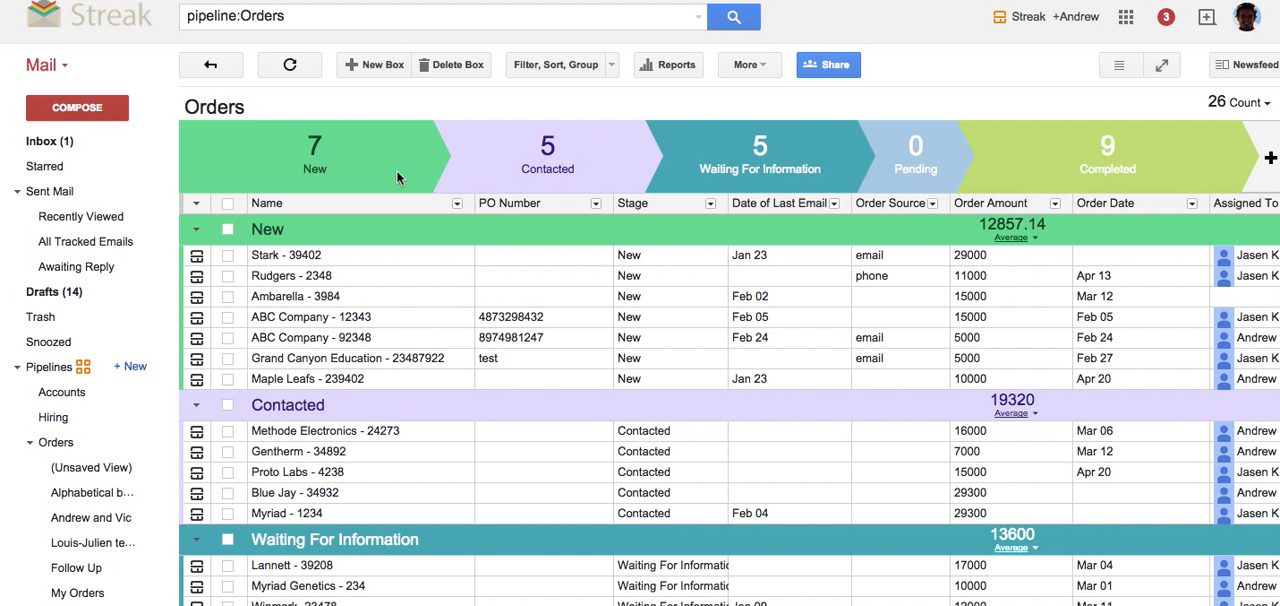
Filter the Orders pipeline to boxes where Assigned To is any of Me, and clear that filter.
left_click(85, 446)
left_click(534, 66)
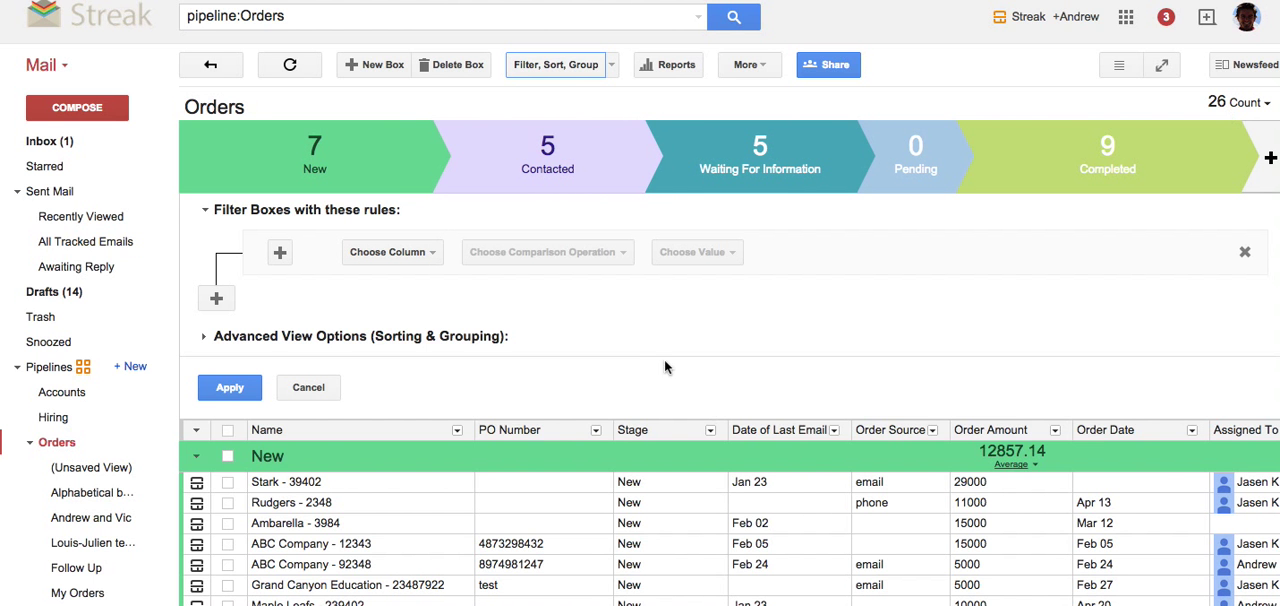
left_click(391, 254)
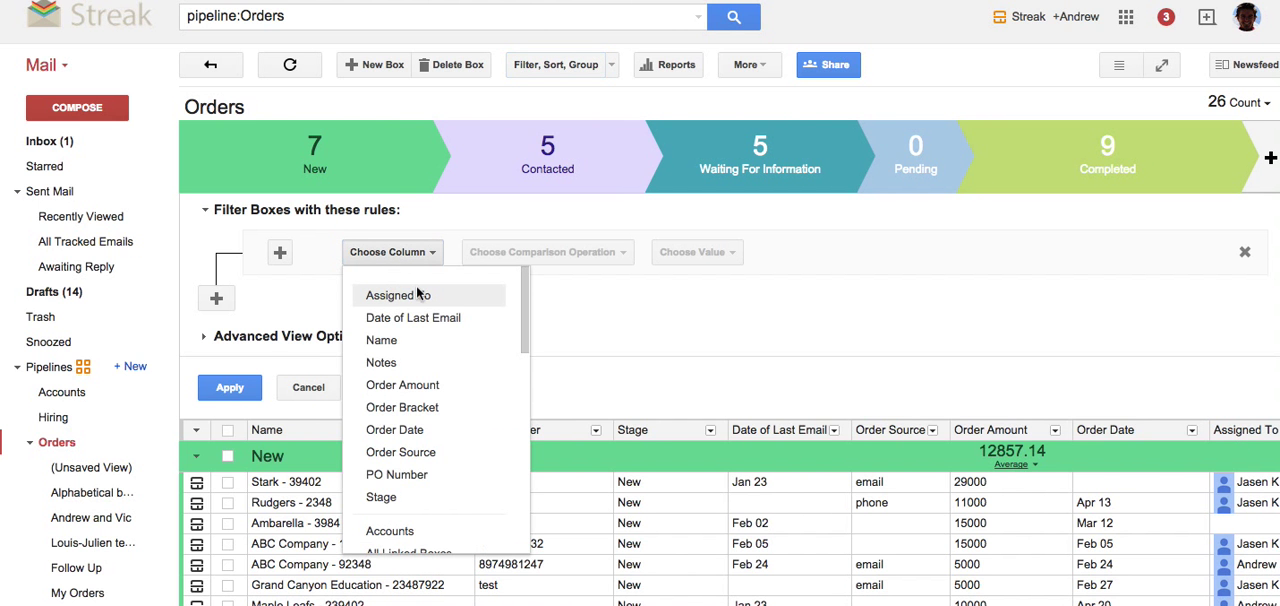
left_click(395, 295)
left_click(515, 252)
left_click(510, 295)
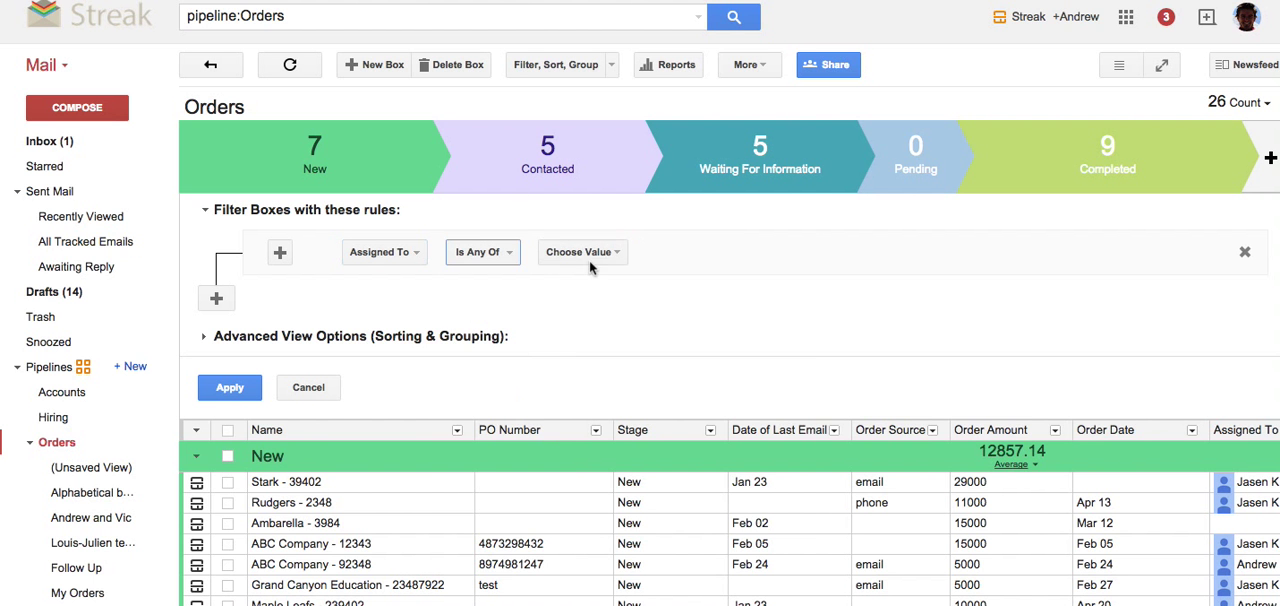
left_click(612, 252)
left_click(586, 289)
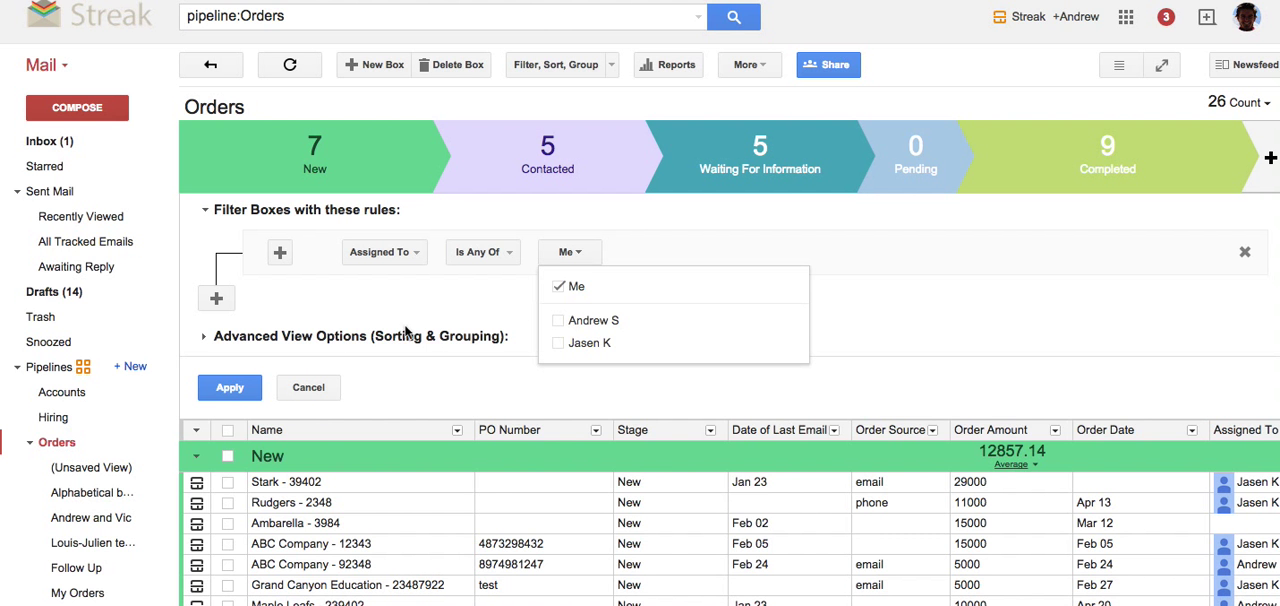
left_click(230, 387)
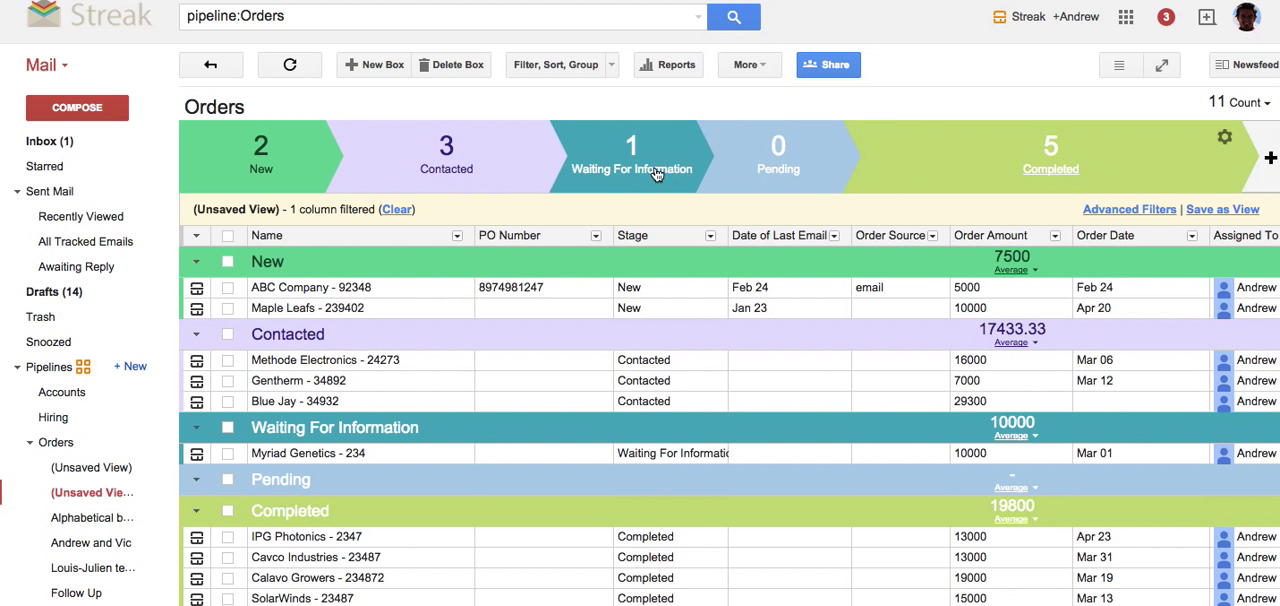
left_click(397, 212)
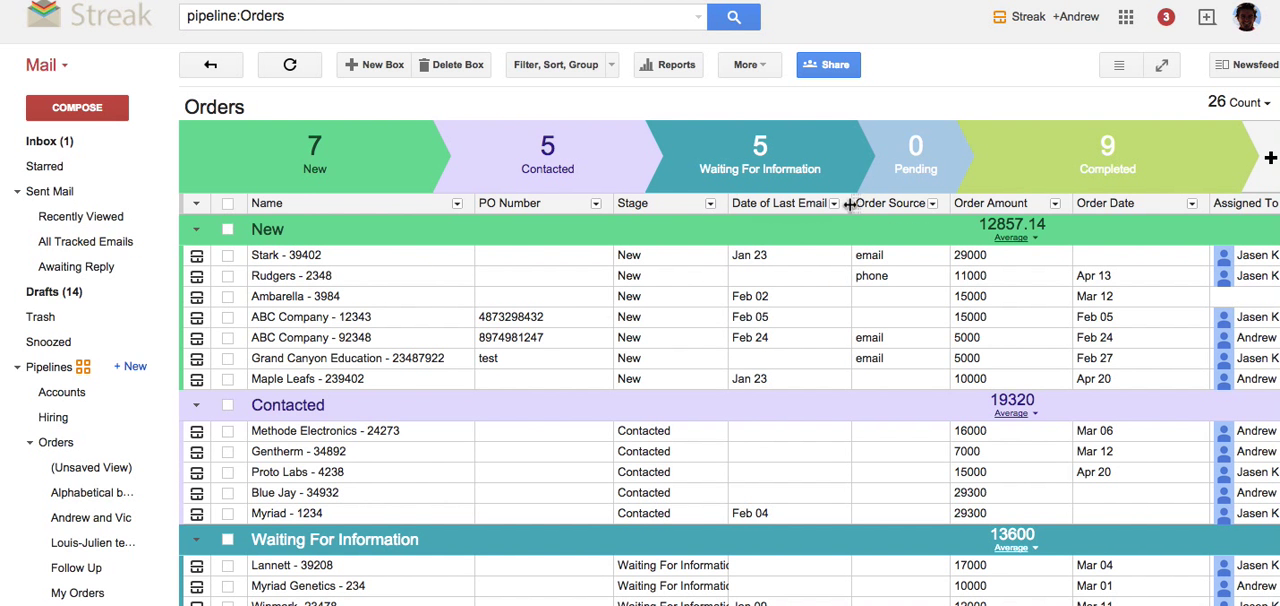
Insert the Date Last Updated system column directly after the Stage column.
left_click(710, 203)
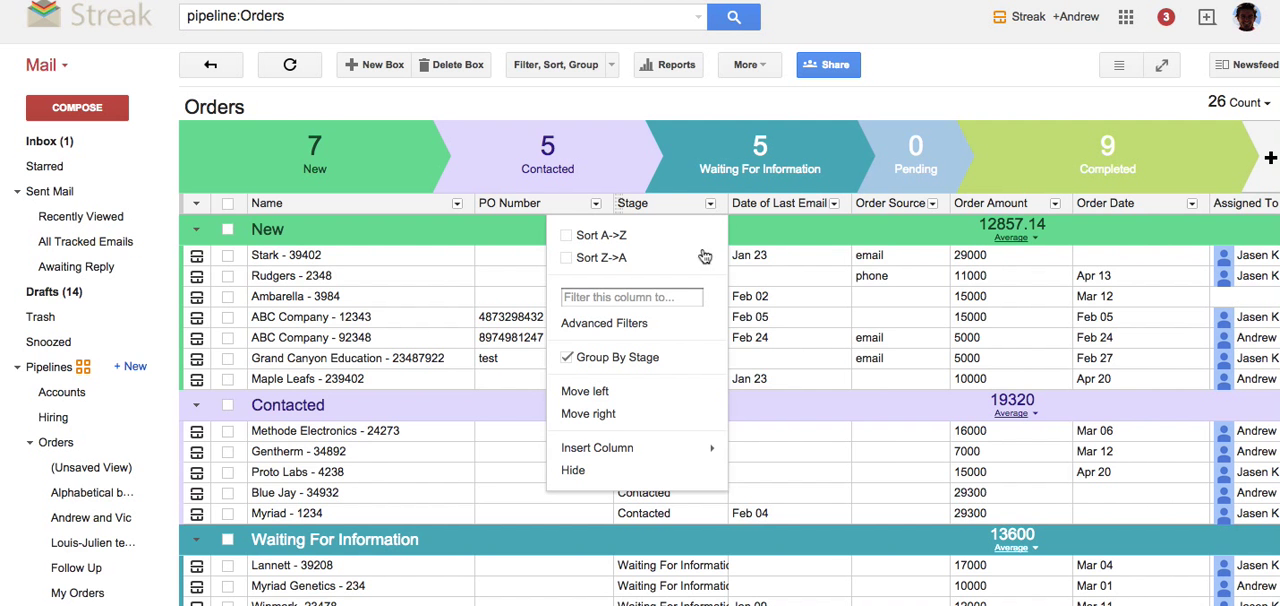
mouse_move(665, 450)
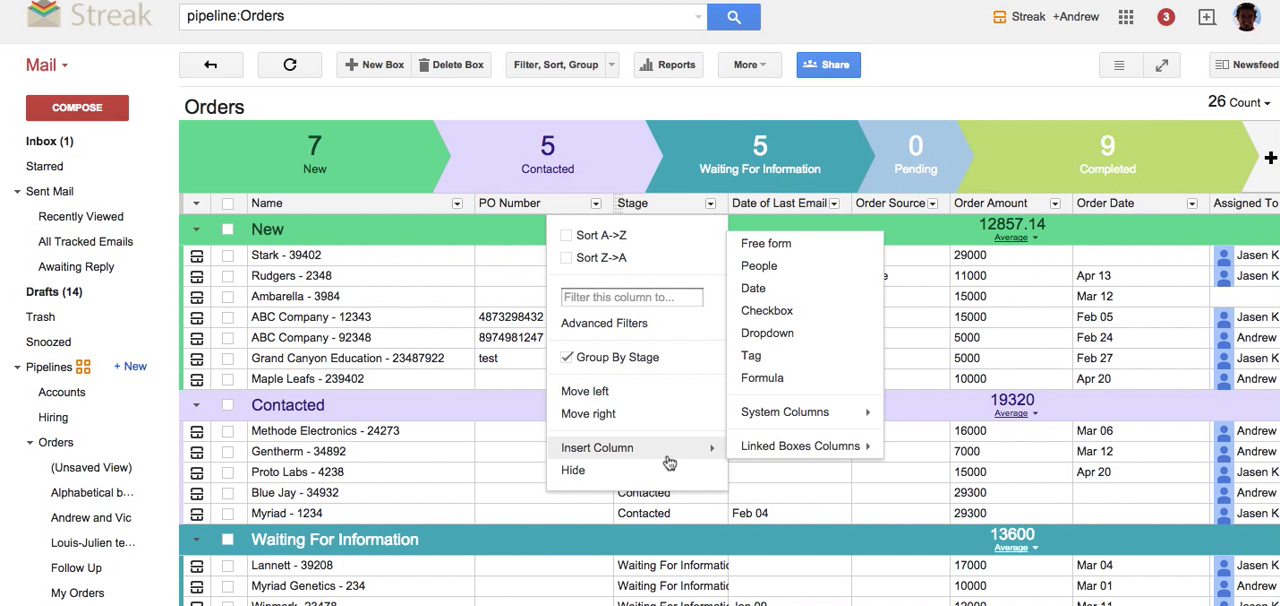
mouse_move(796, 418)
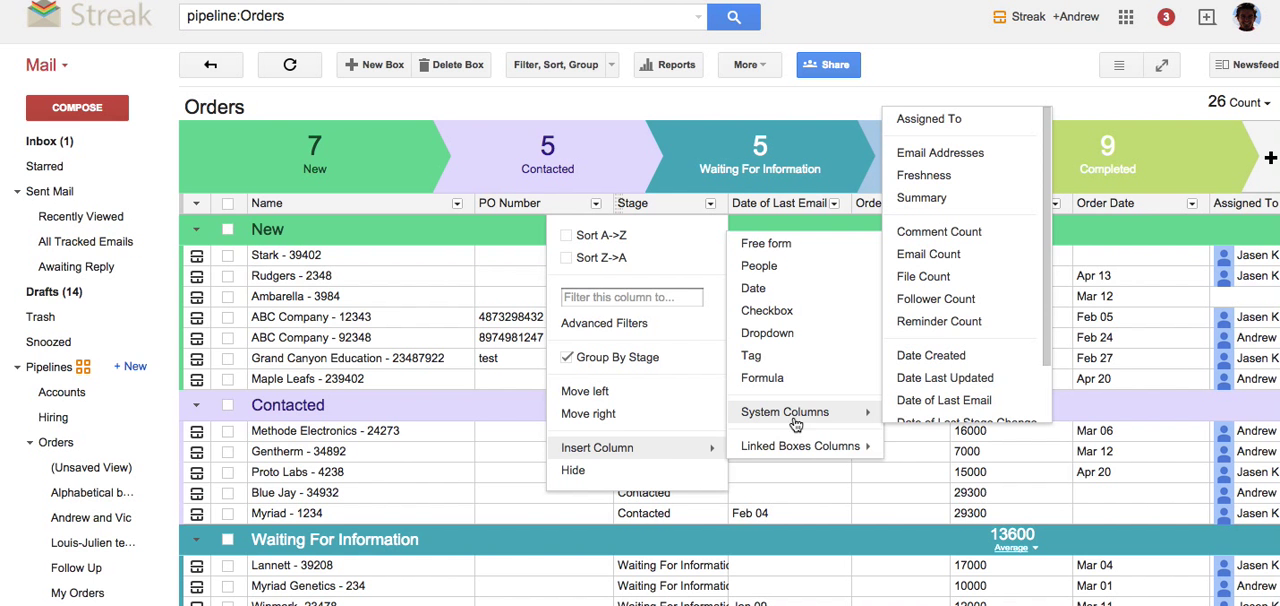
left_click(945, 378)
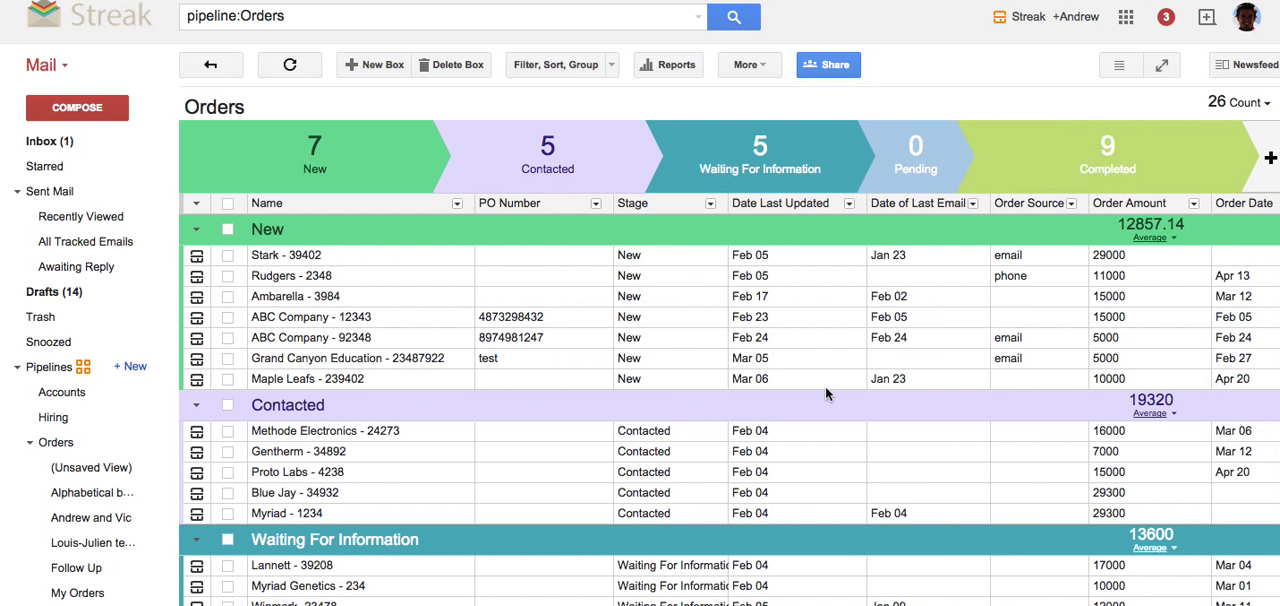
Filter the Orders boxes to those whose Date Last Updated is before 7 Days ago.
mouse_move(814, 245)
left_click(552, 65)
left_click(419, 256)
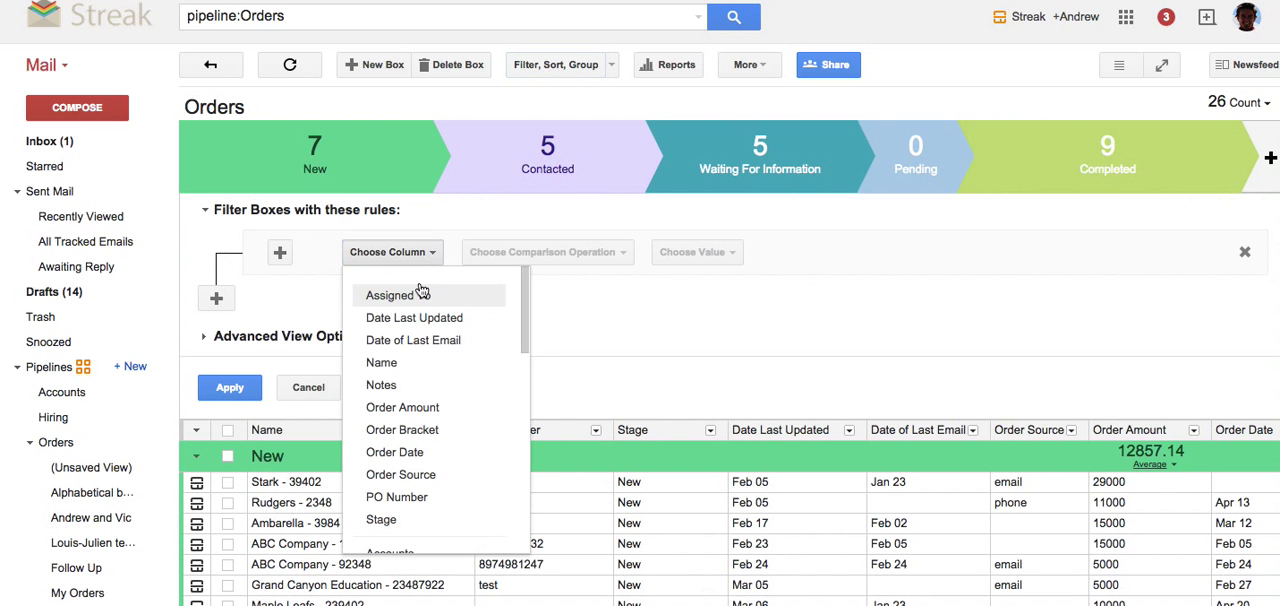
left_click(416, 317)
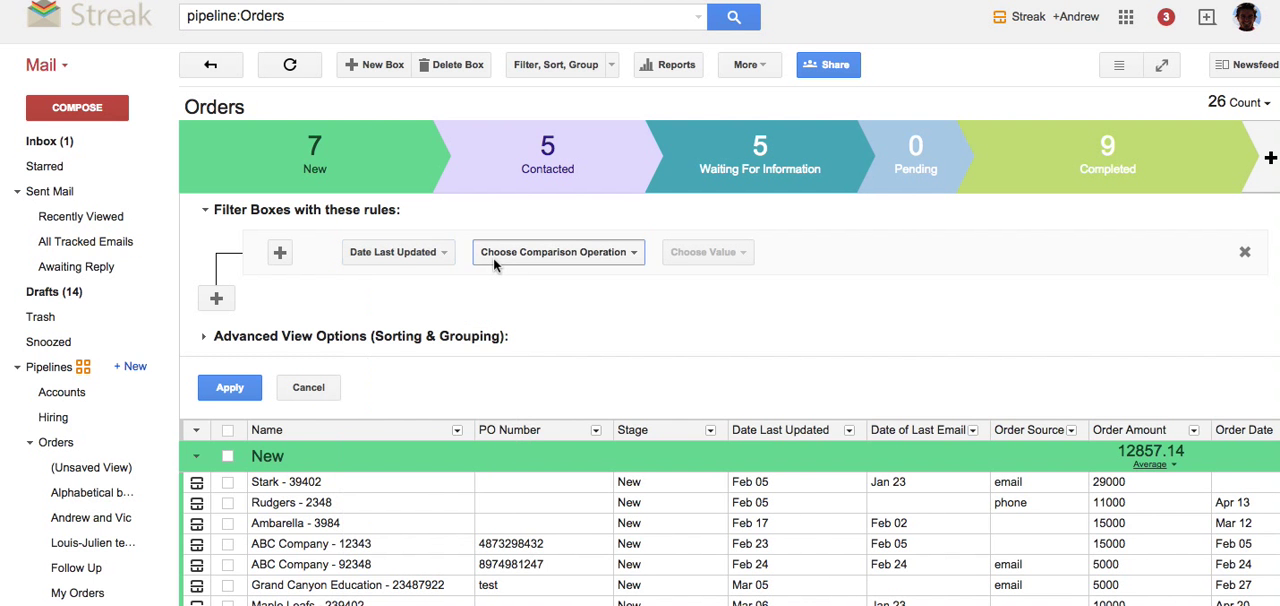
left_click(493, 258)
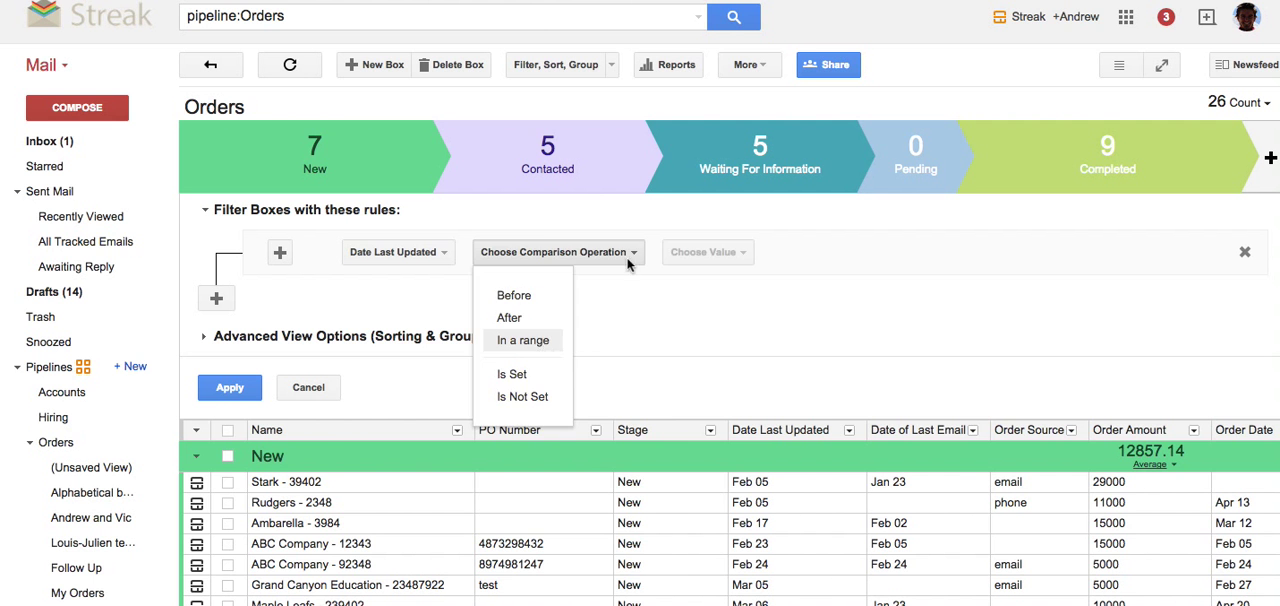
left_click(523, 340)
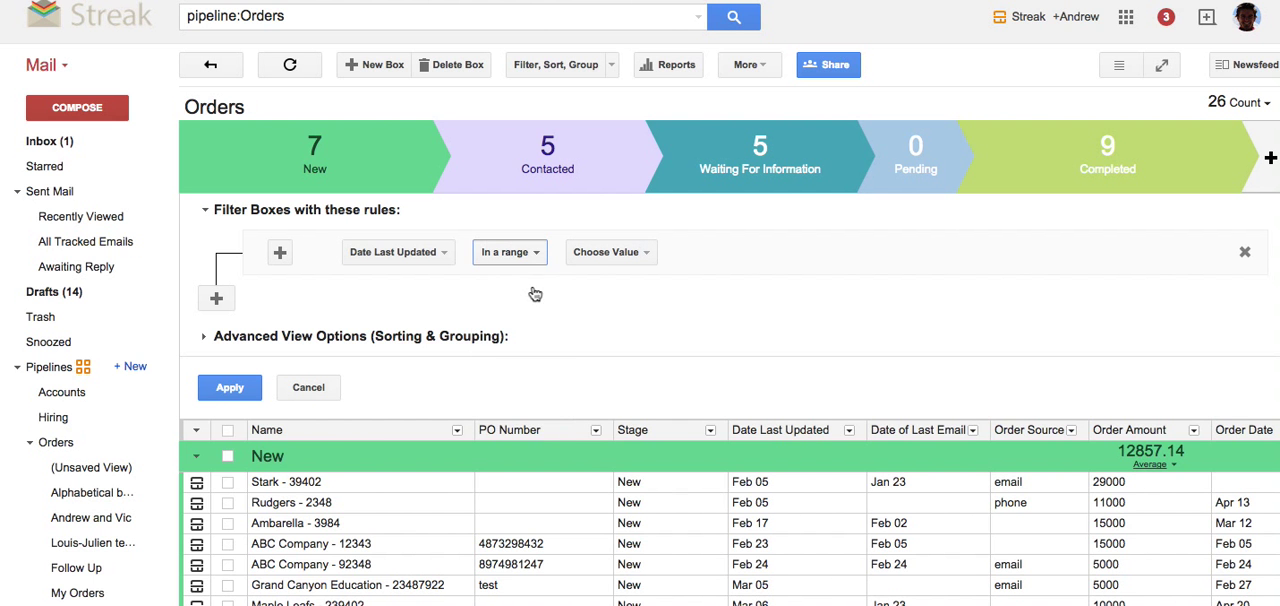
left_click(510, 252)
left_click(520, 290)
left_click(591, 252)
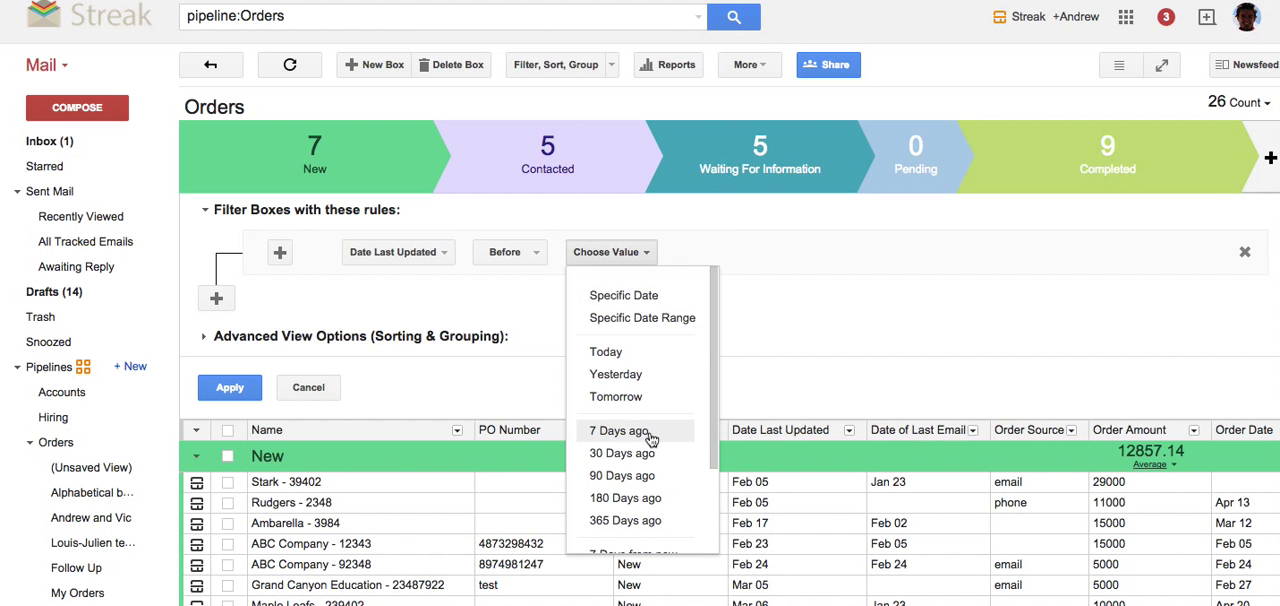
left_click(620, 431)
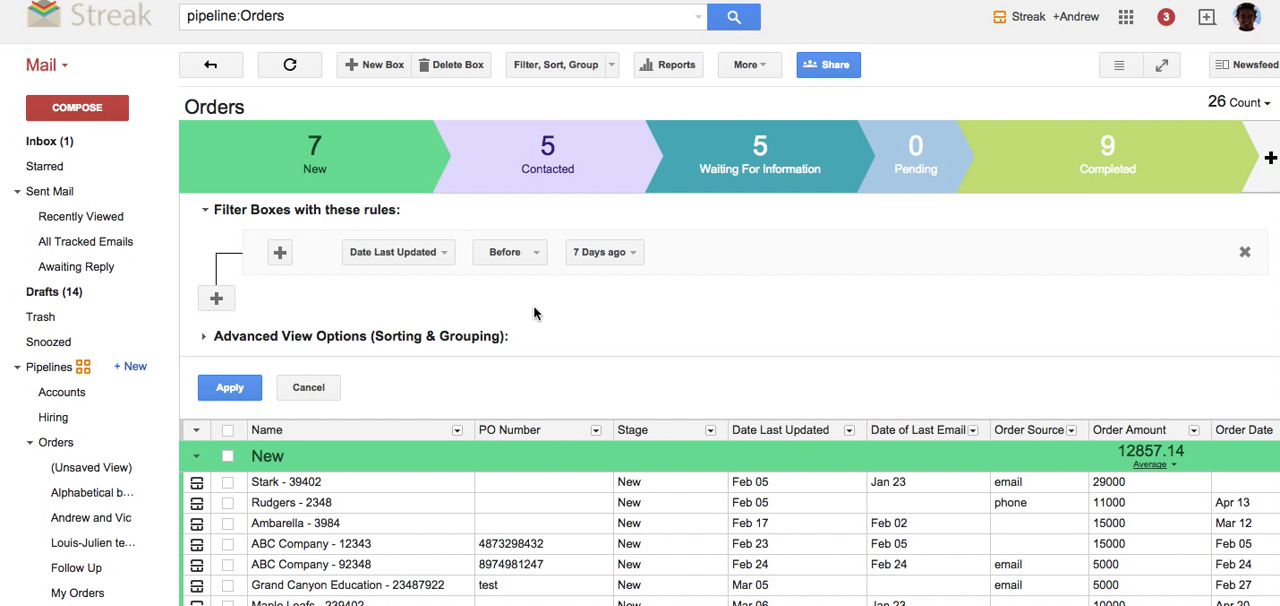
left_click(255, 389)
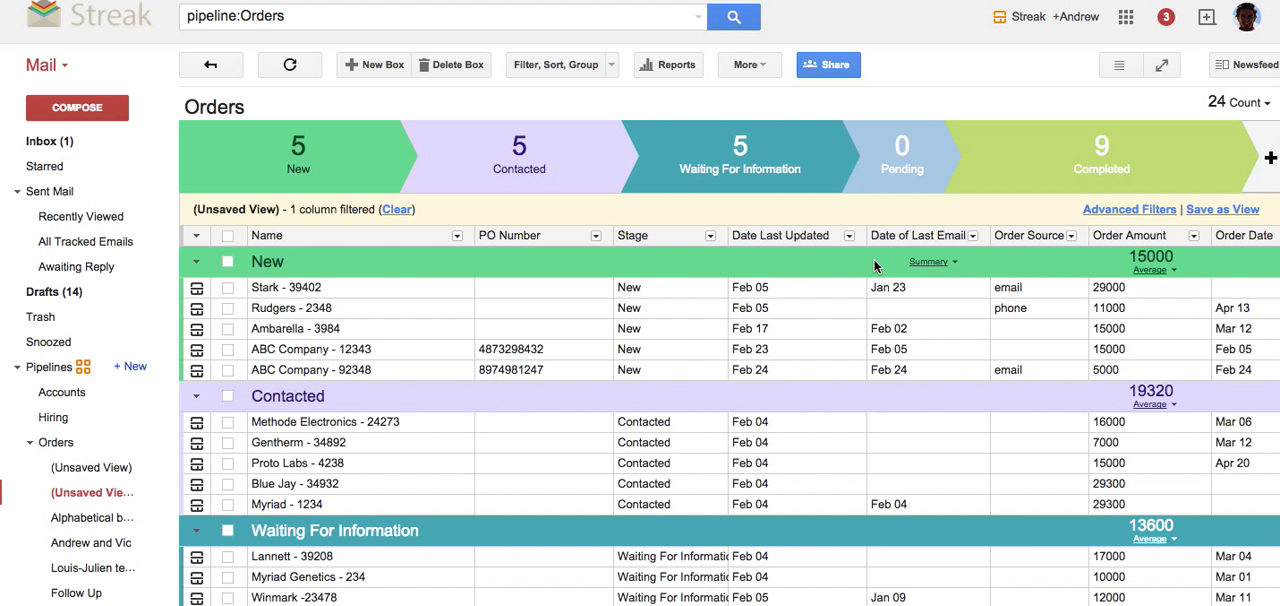
Apply an additional rule in the same group for Order Date before 30 Days ago, and clear all filters.
left_click(534, 68)
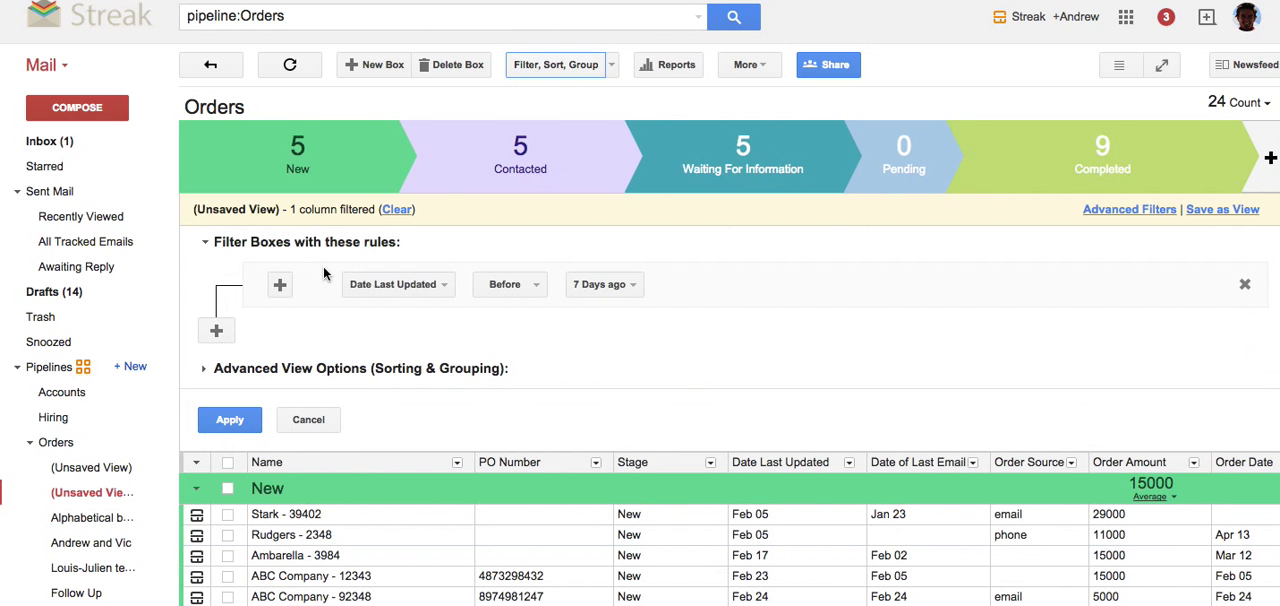
left_click(279, 287)
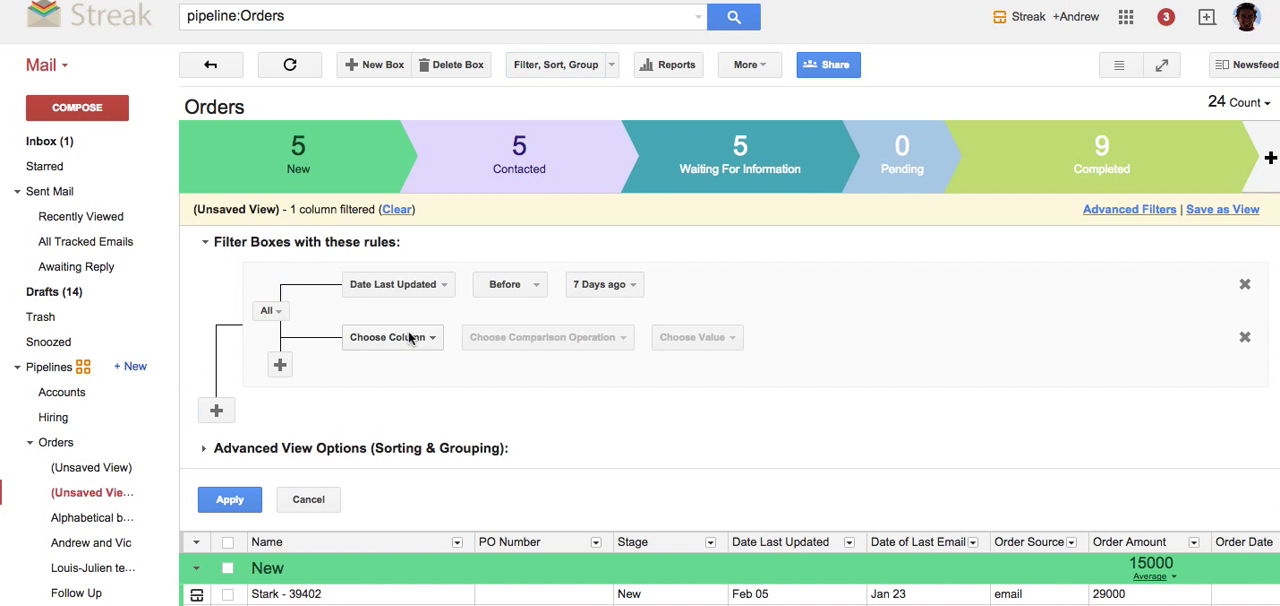
left_click(408, 337)
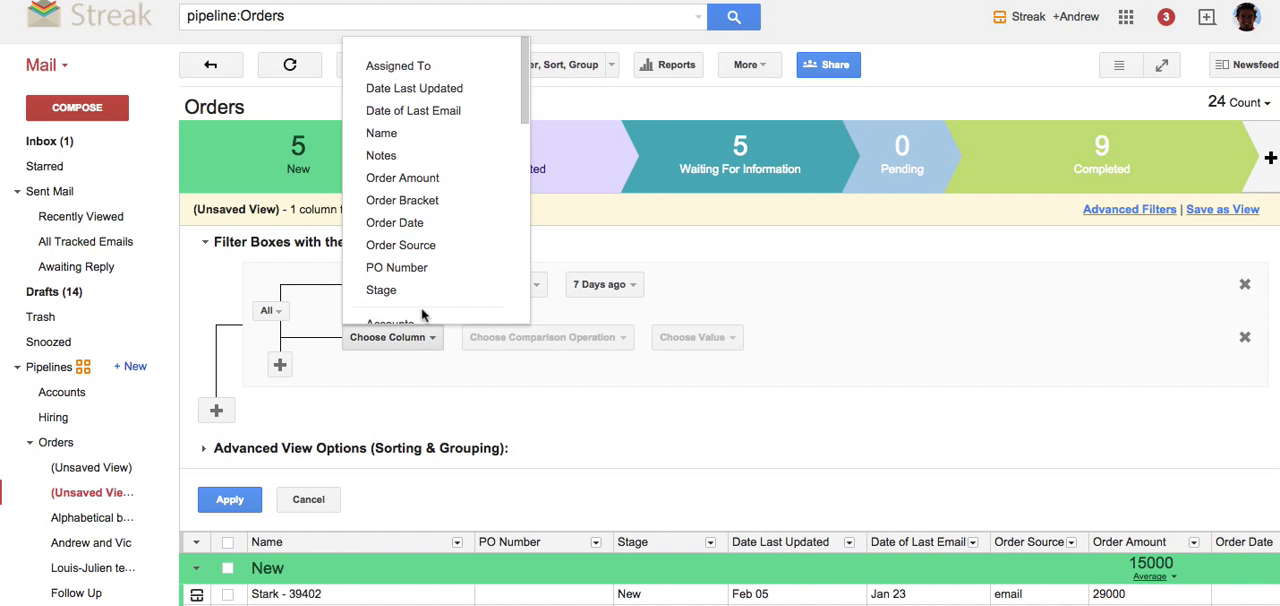
left_click(435, 225)
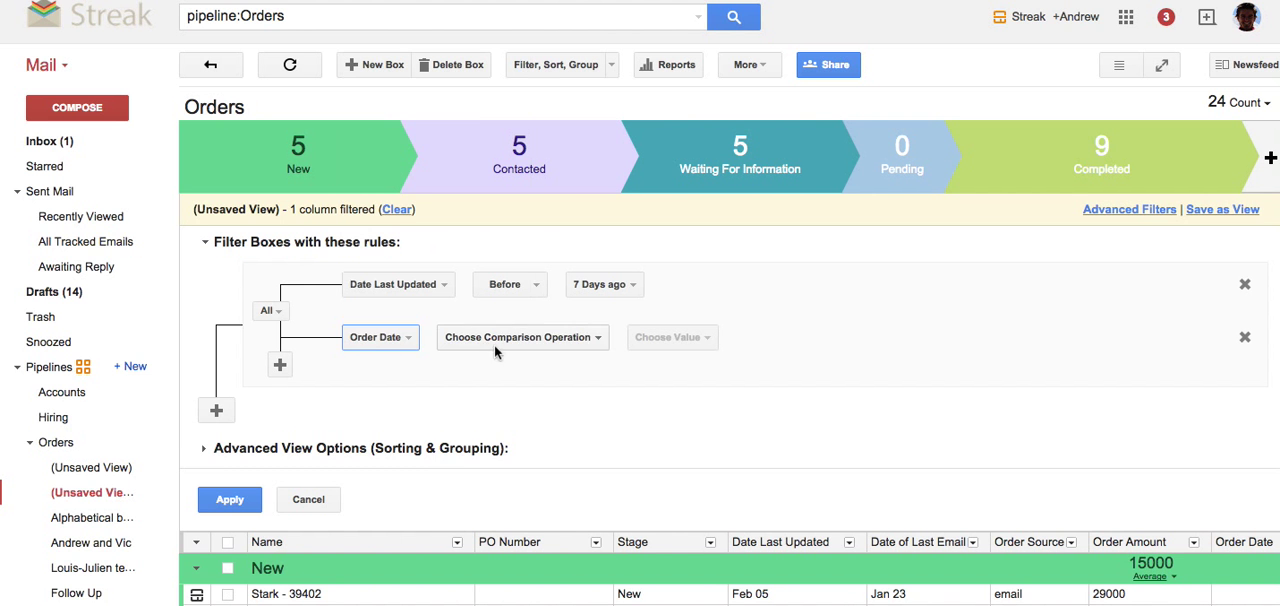
left_click(492, 344)
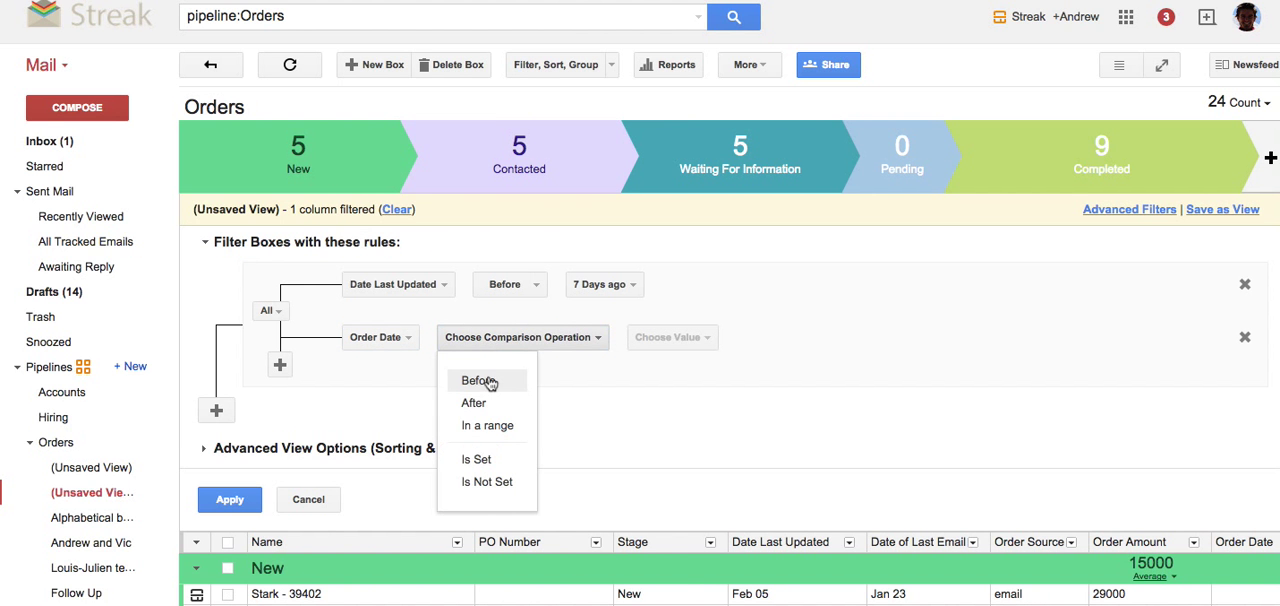
left_click(490, 382)
left_click(585, 345)
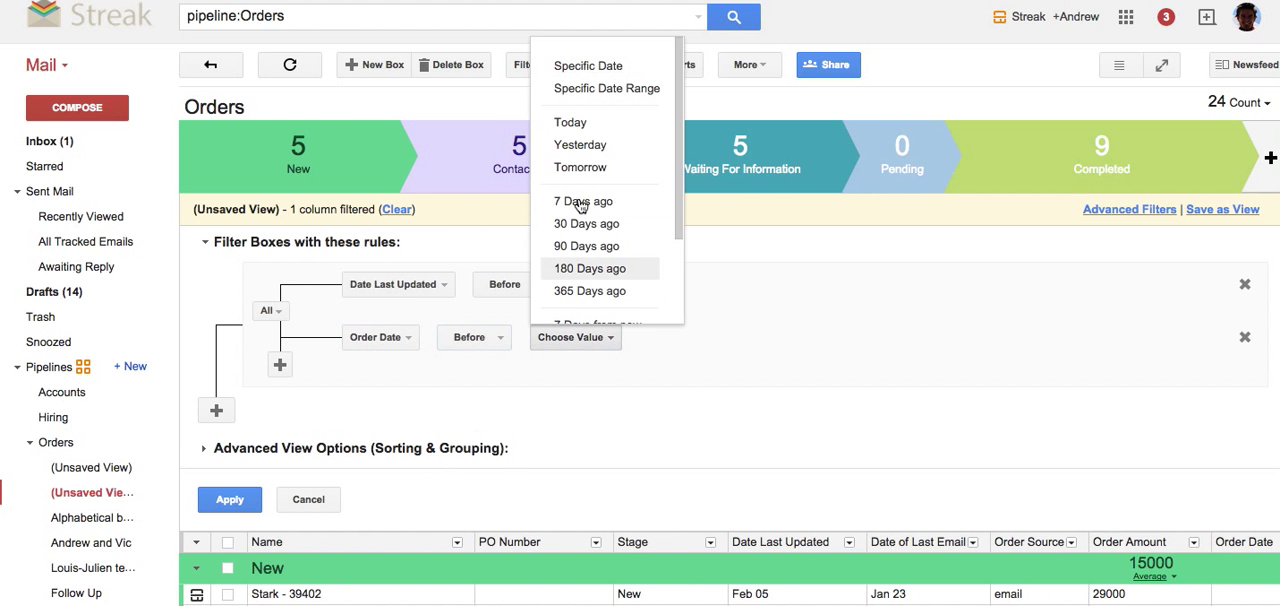
left_click(578, 223)
left_click(248, 506)
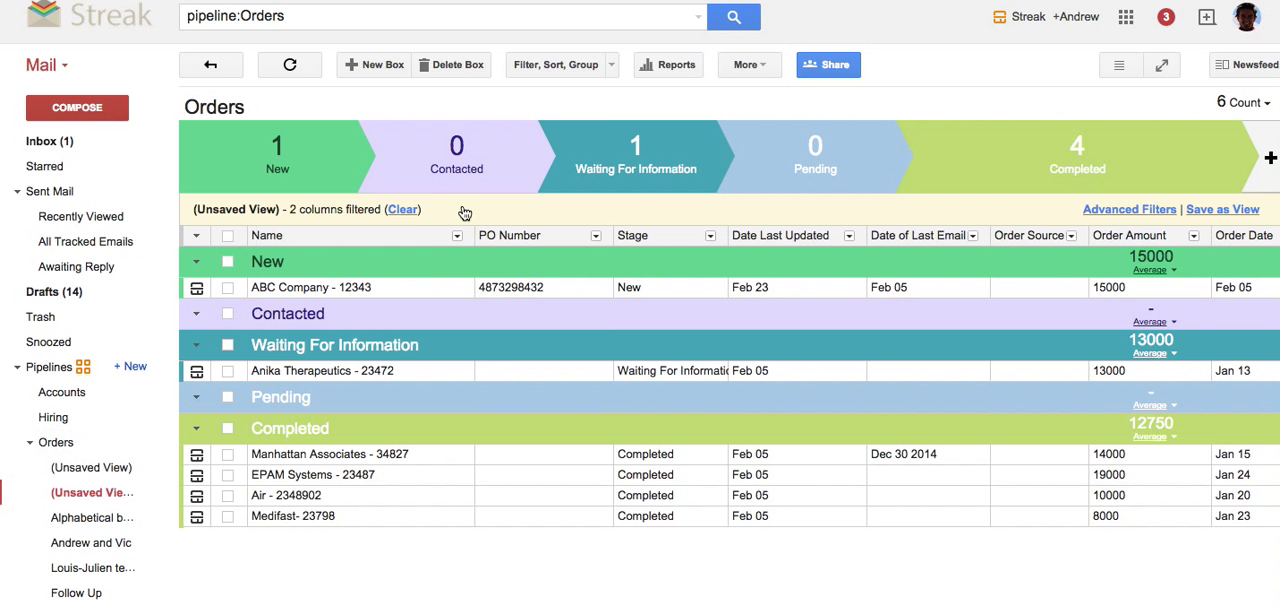
left_click(408, 218)
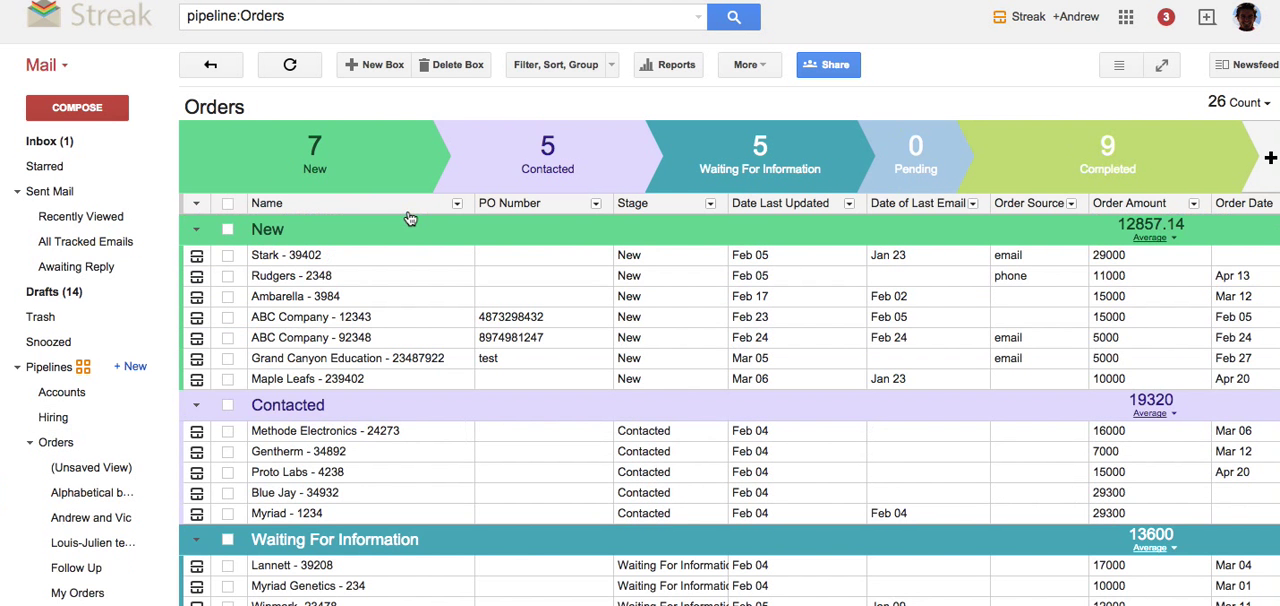
Look through the saved Orders views, starting with Follow Up and continuing up the list to the alphabetical one.
left_click(89, 569)
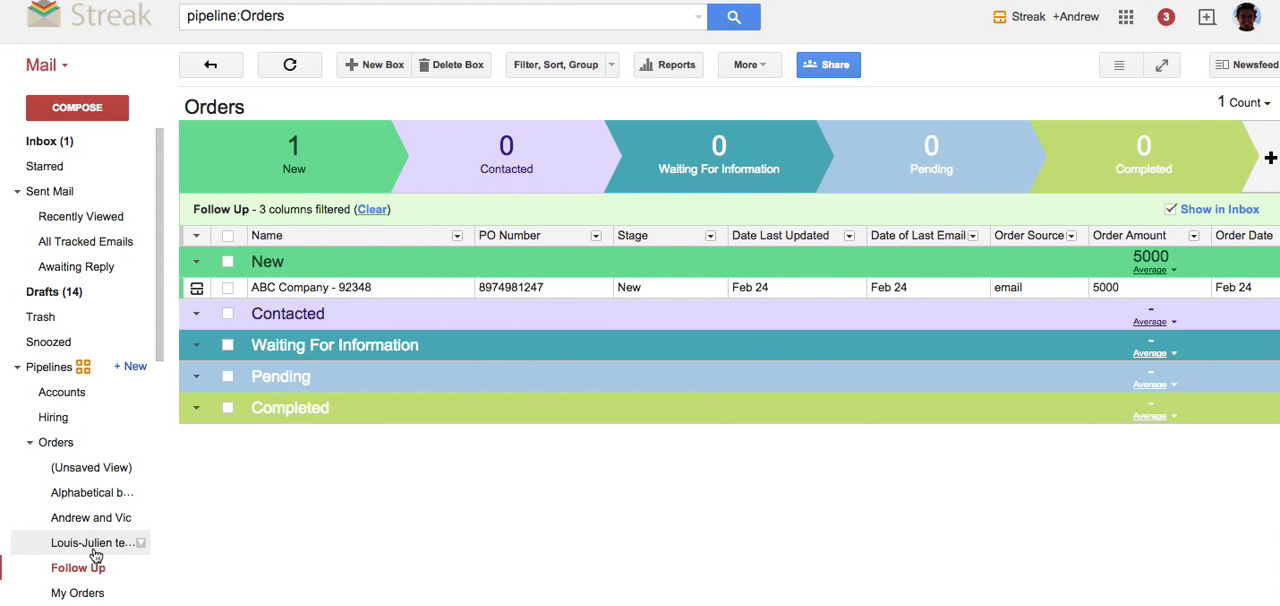
left_click(93, 547)
left_click(86, 518)
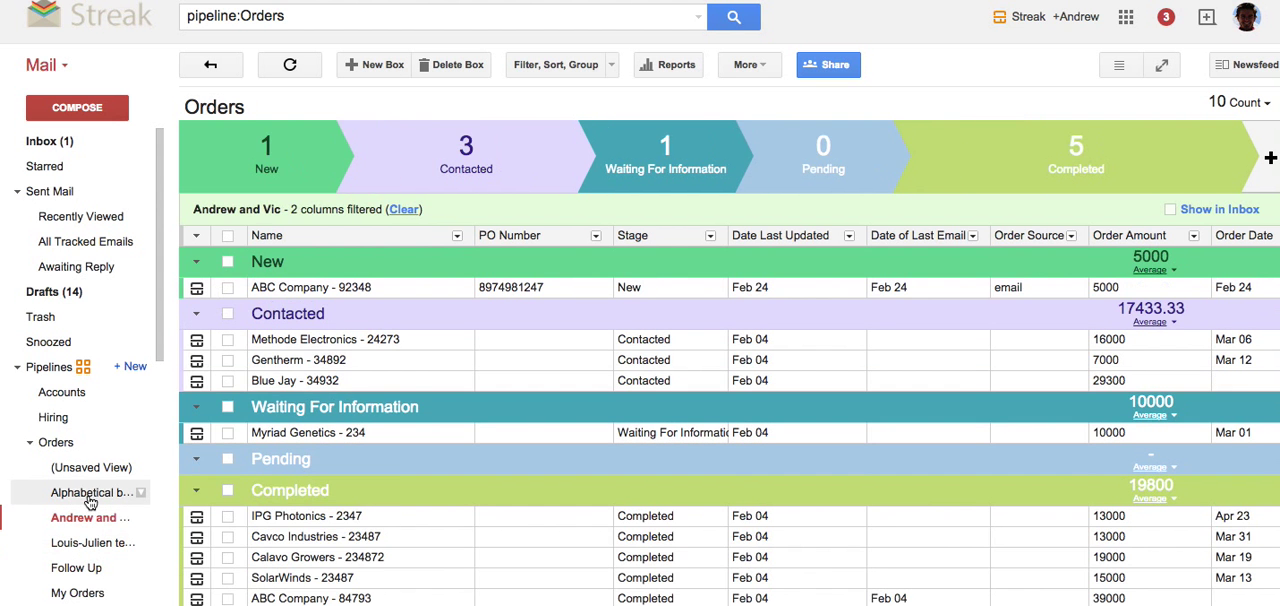
left_click(90, 495)
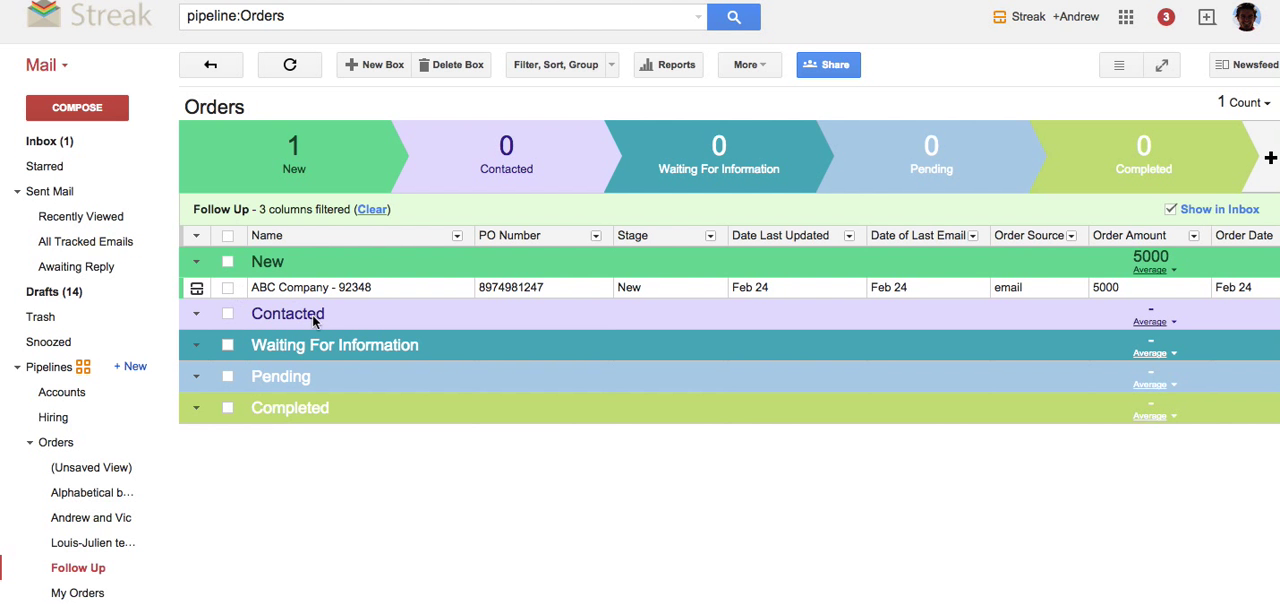
Compare how the Follow Up view's boxes appear in the inbox and in the Orders pipeline, ending in the inbox.
left_click(80, 142)
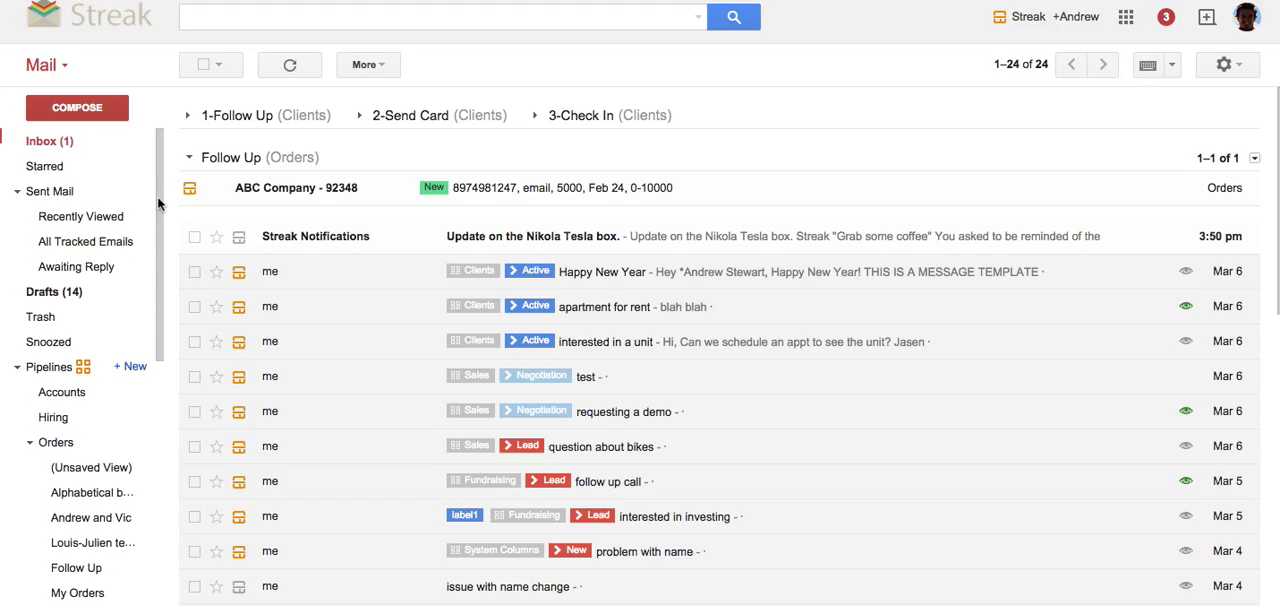
left_click(80, 568)
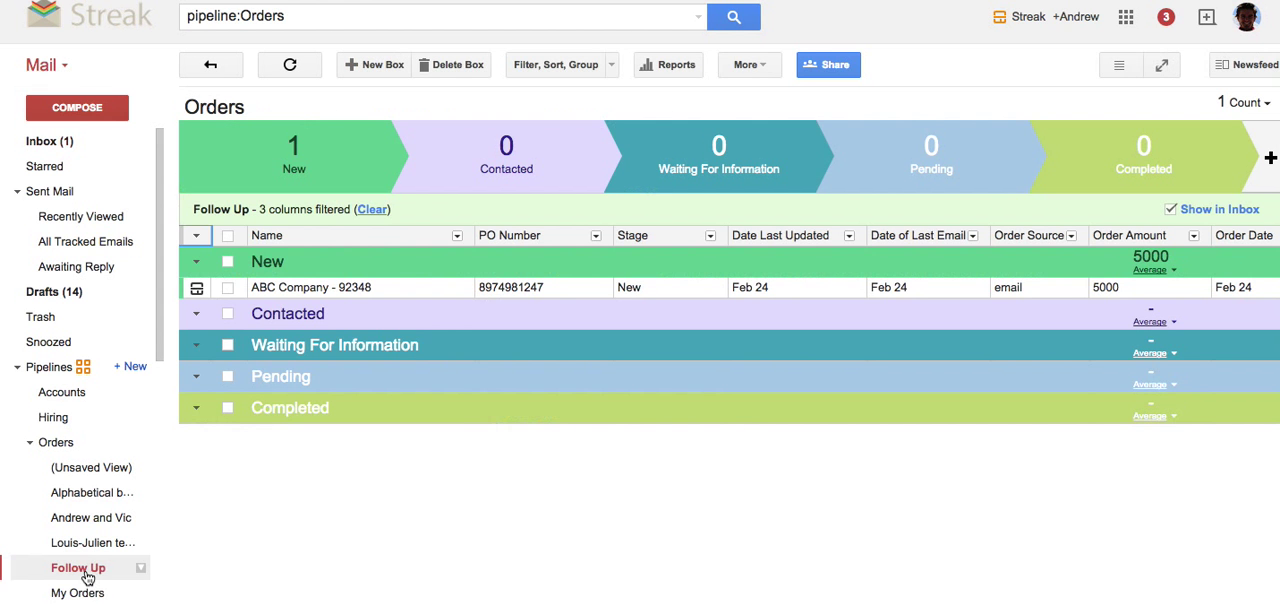
left_click(70, 141)
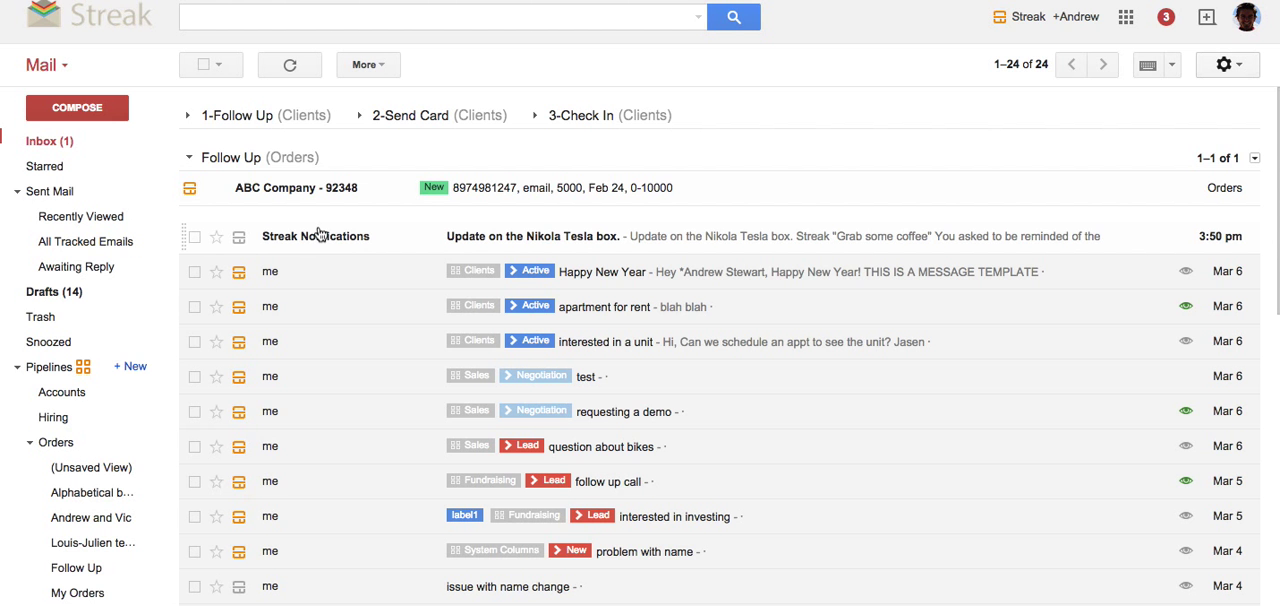
In the Orders pipeline, set up a filter rule for boxes where Assigned To is any of Me.
left_click(88, 448)
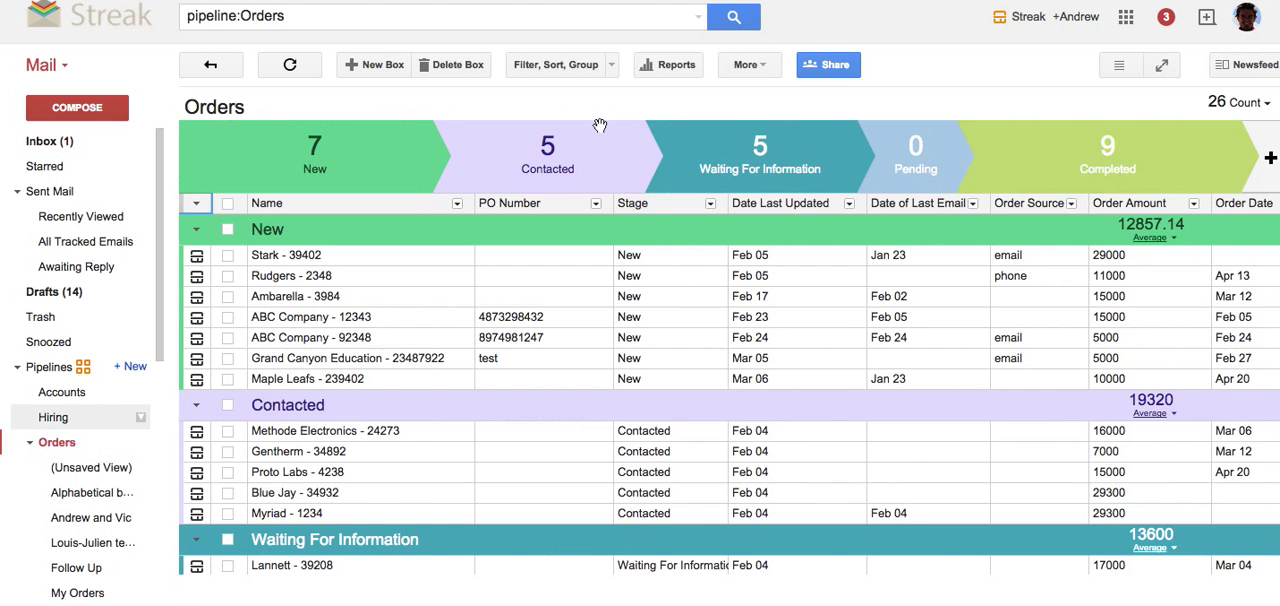
left_click(516, 70)
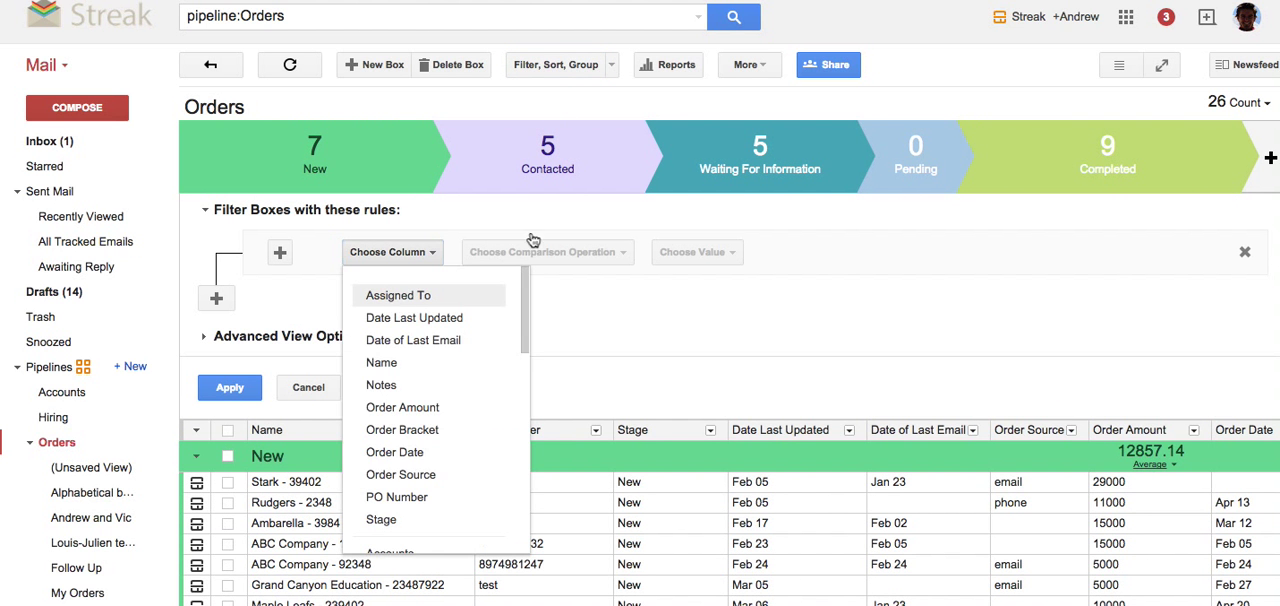
left_click(516, 264)
left_click(507, 262)
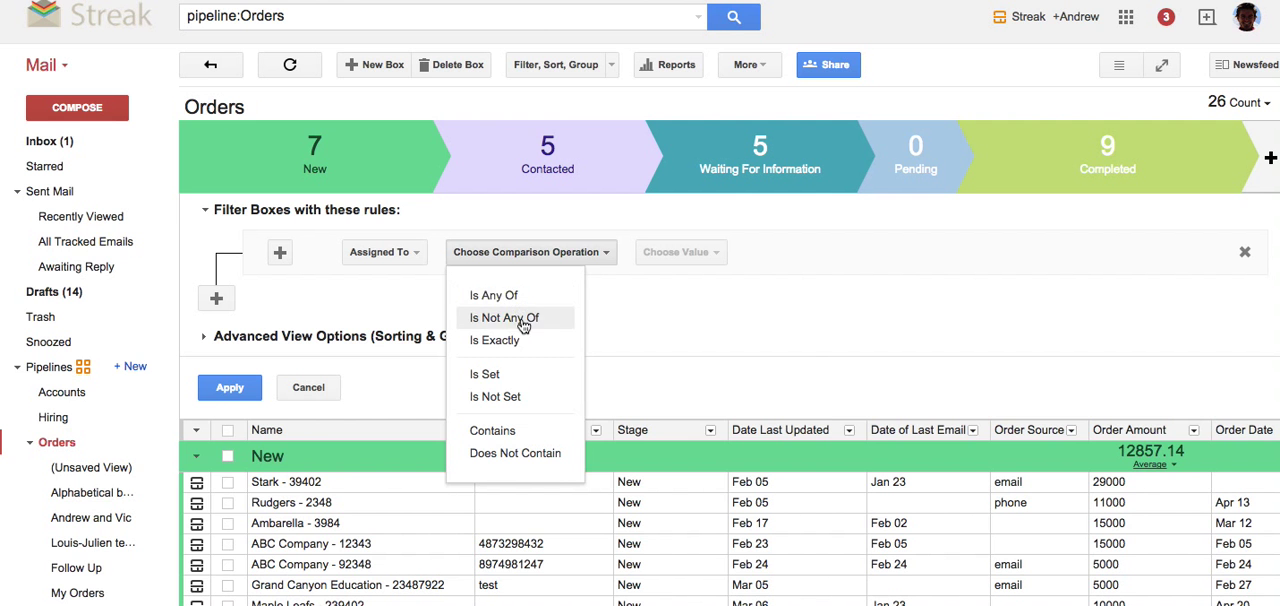
left_click(528, 296)
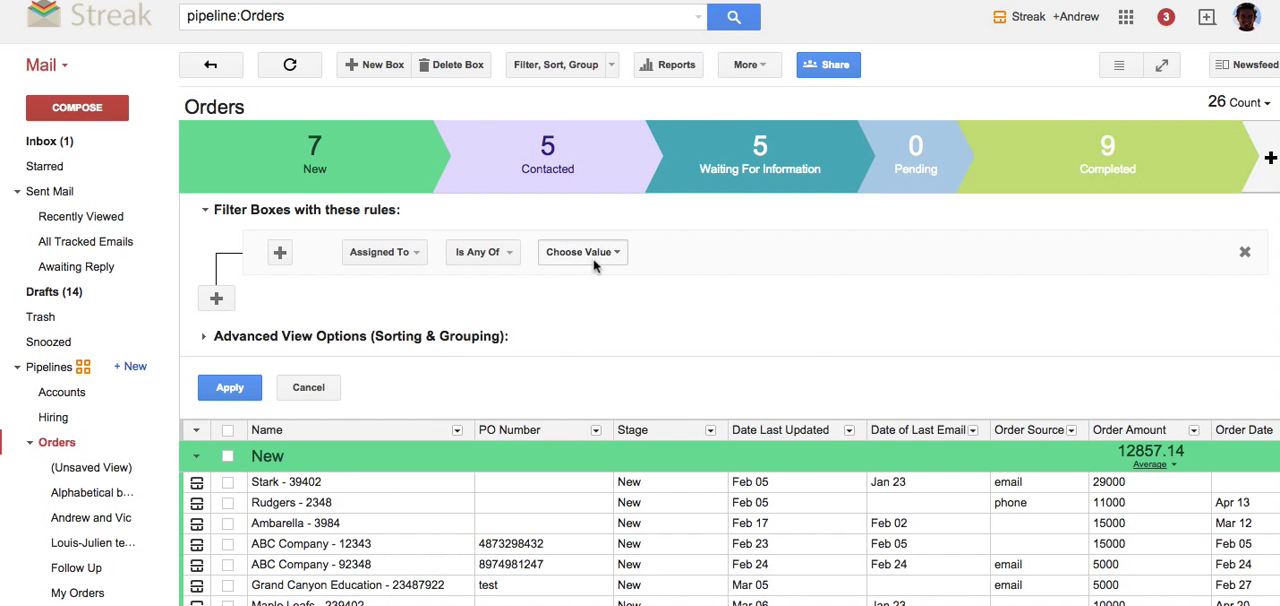
left_click(594, 262)
left_click(592, 289)
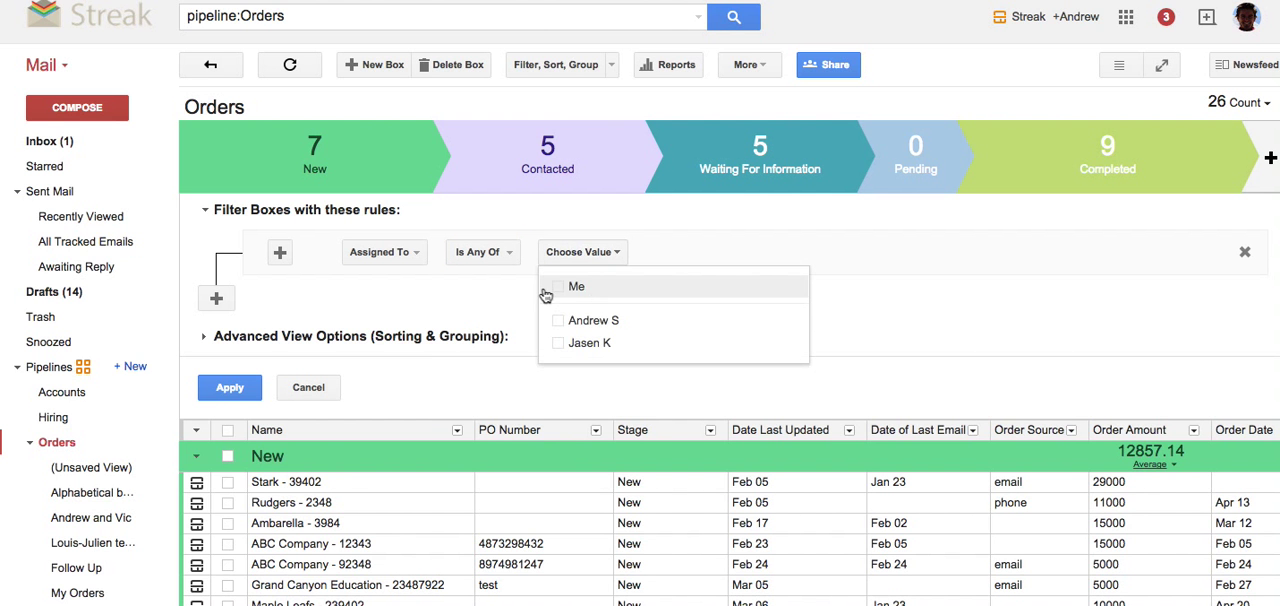
Add a second rule to the same filter group for Date Last Updated before 7 Days ago.
left_click(279, 255)
left_click(417, 305)
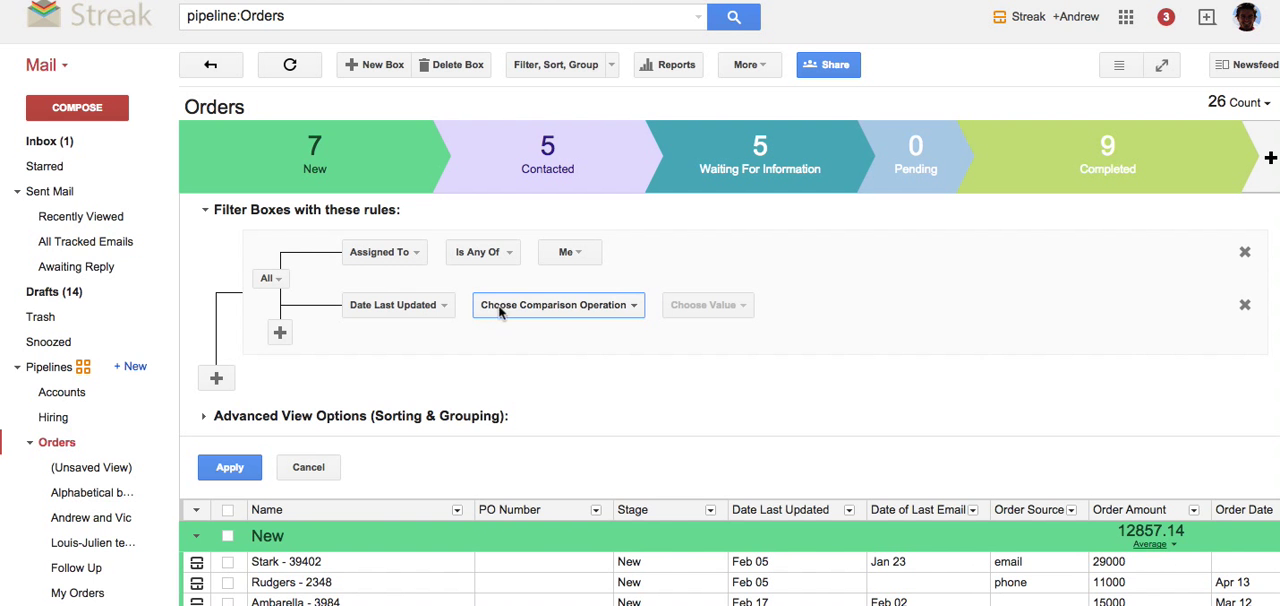
left_click(510, 308)
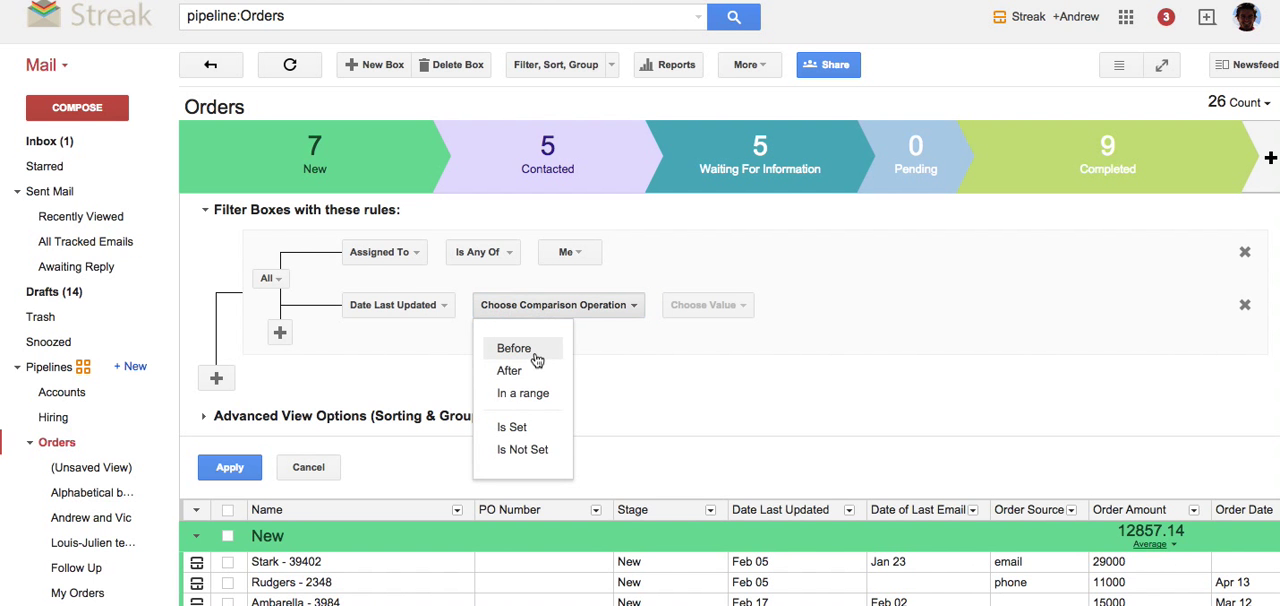
left_click(540, 358)
left_click(625, 312)
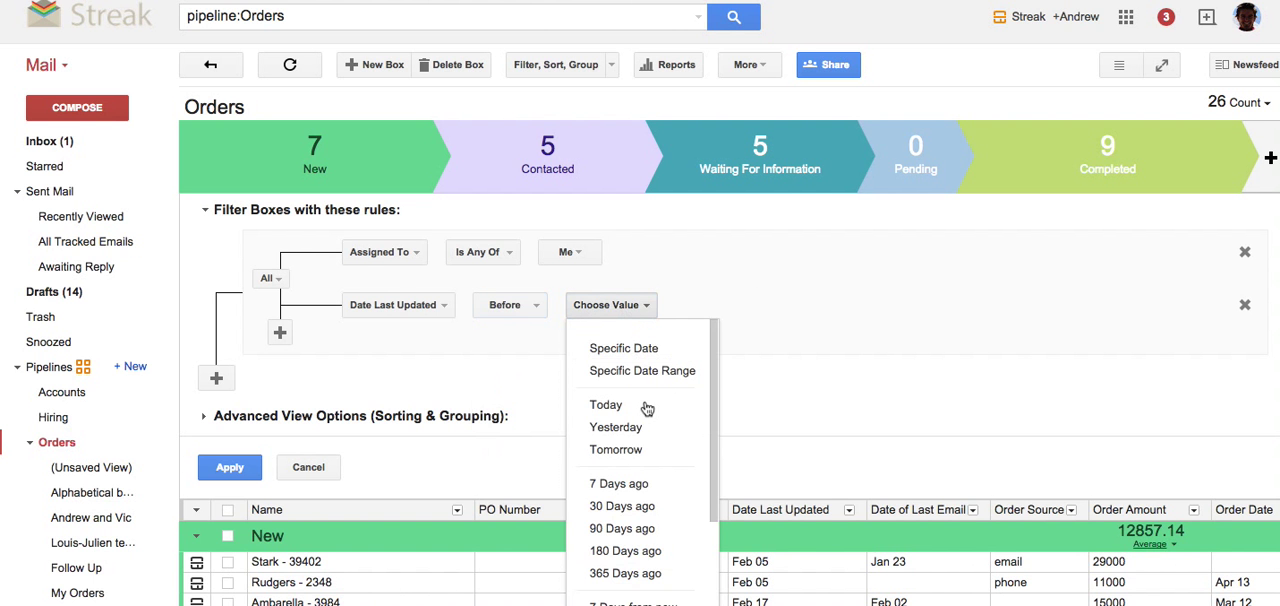
left_click(653, 488)
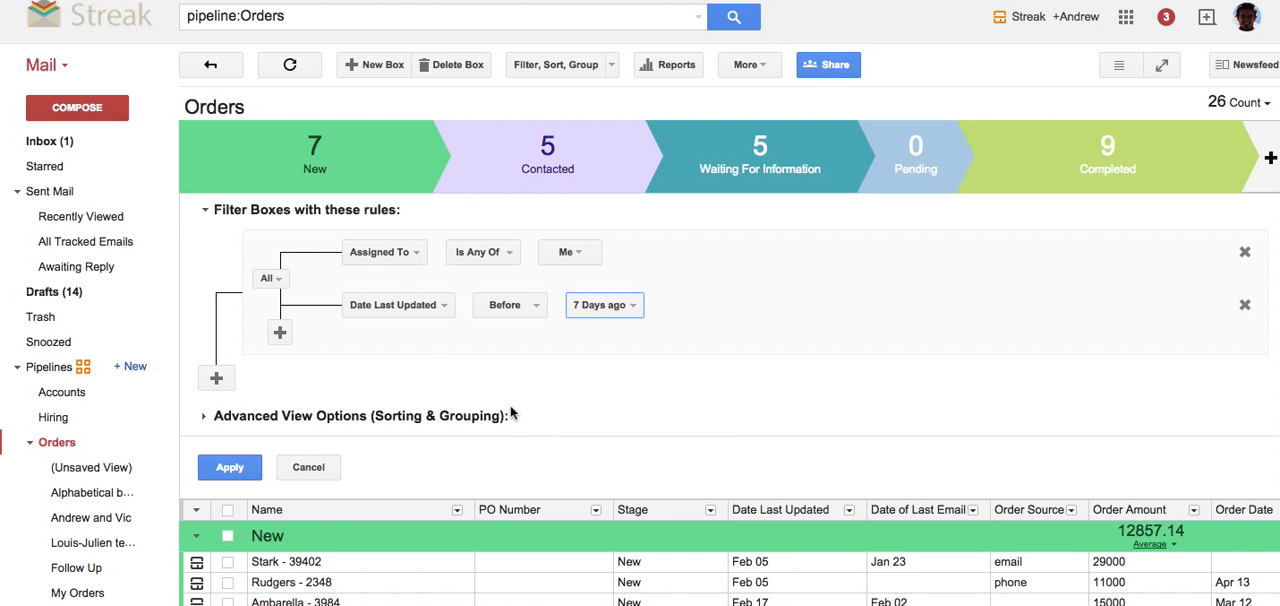
In the advanced view options, sort the boxes by Name from A to Z, and apply the filter and sort settings.
left_click(313, 417)
scroll(314, 422, "down", 1)
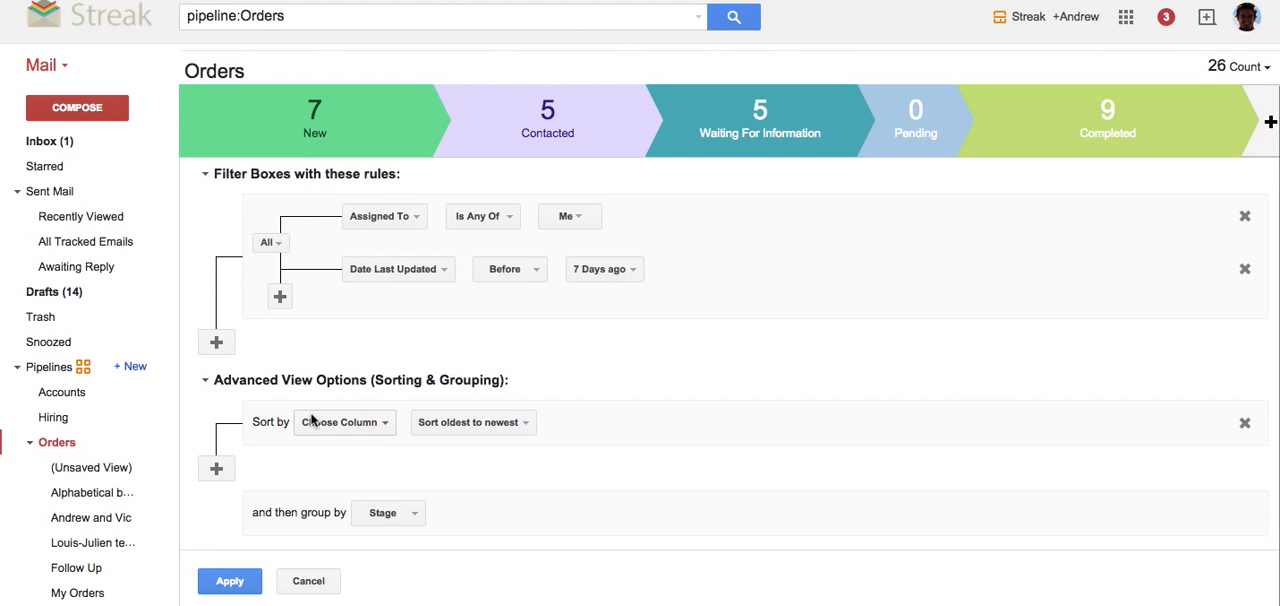
left_click(371, 423)
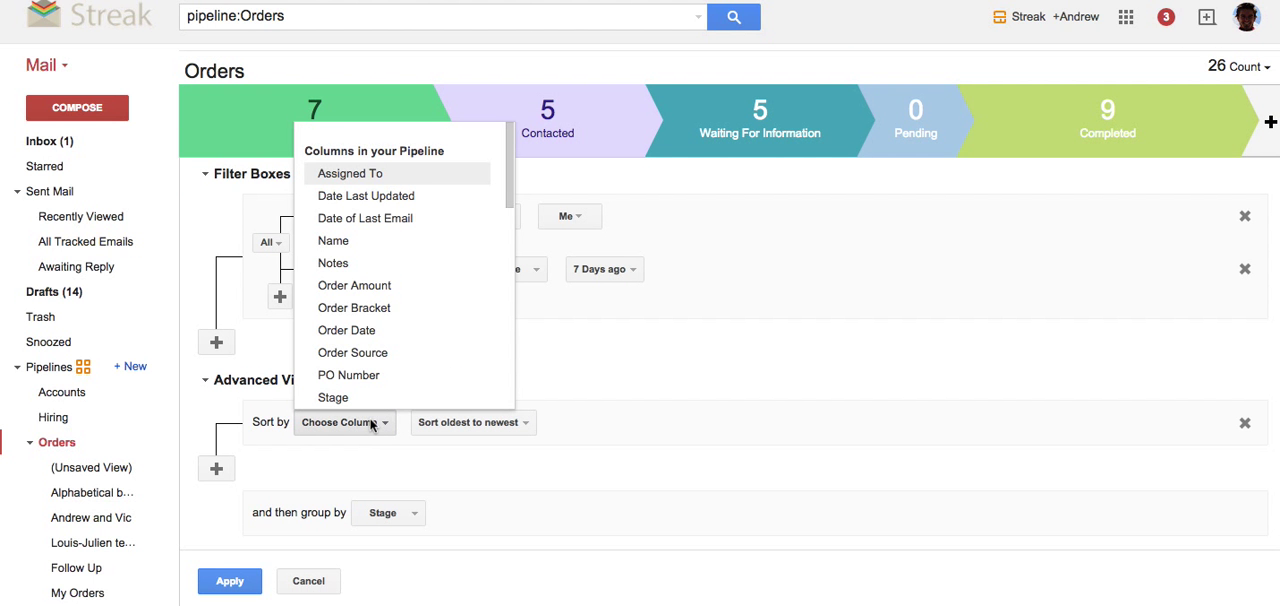
left_click(662, 226)
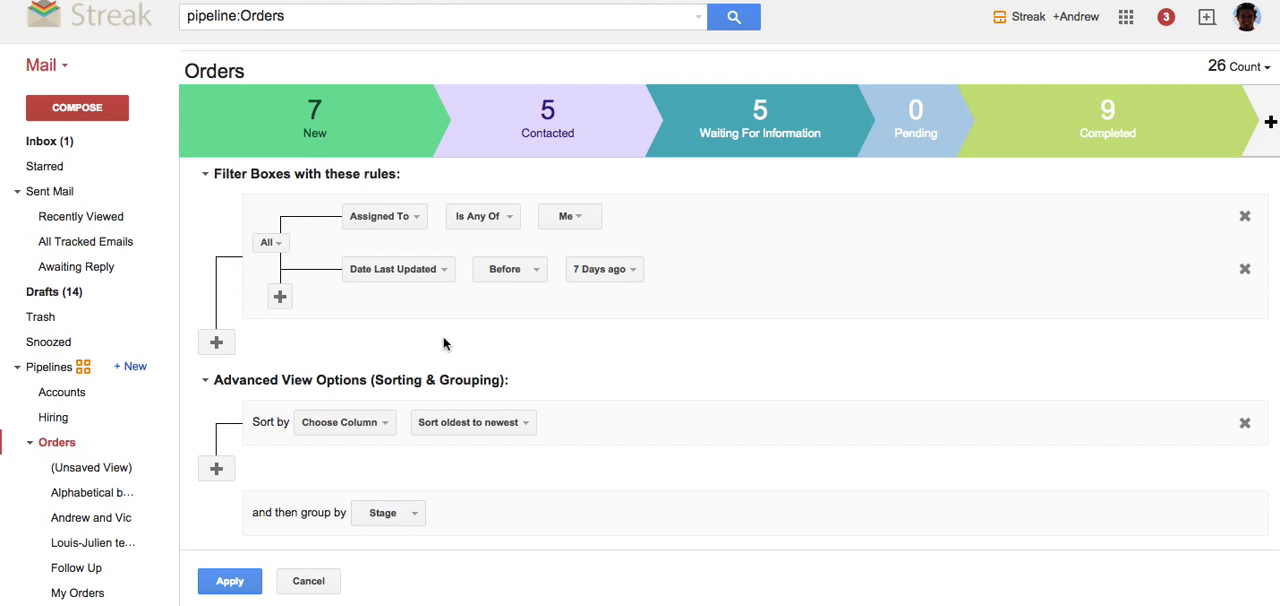
left_click(346, 423)
left_click(330, 238)
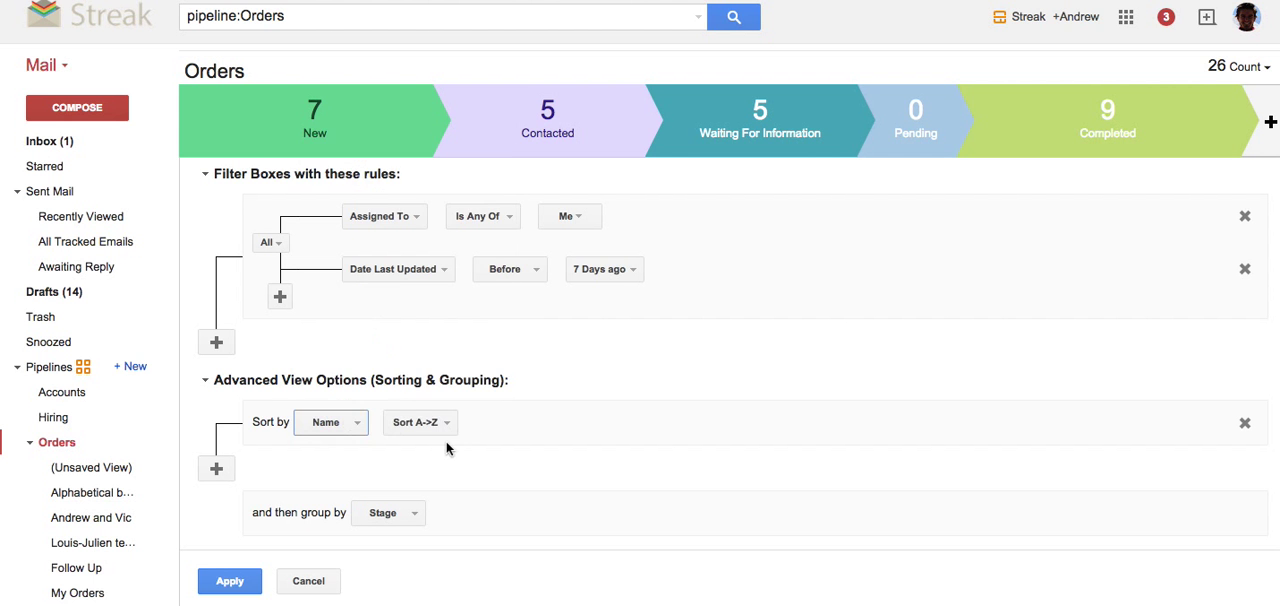
left_click(413, 422)
left_click(432, 426)
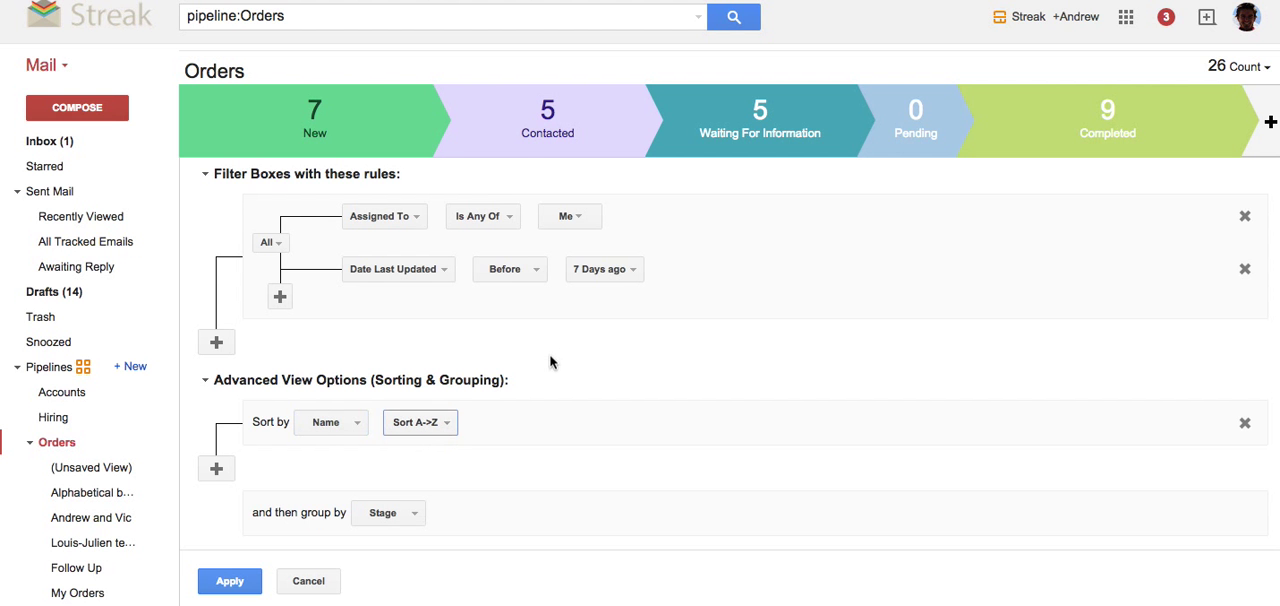
left_click(246, 582)
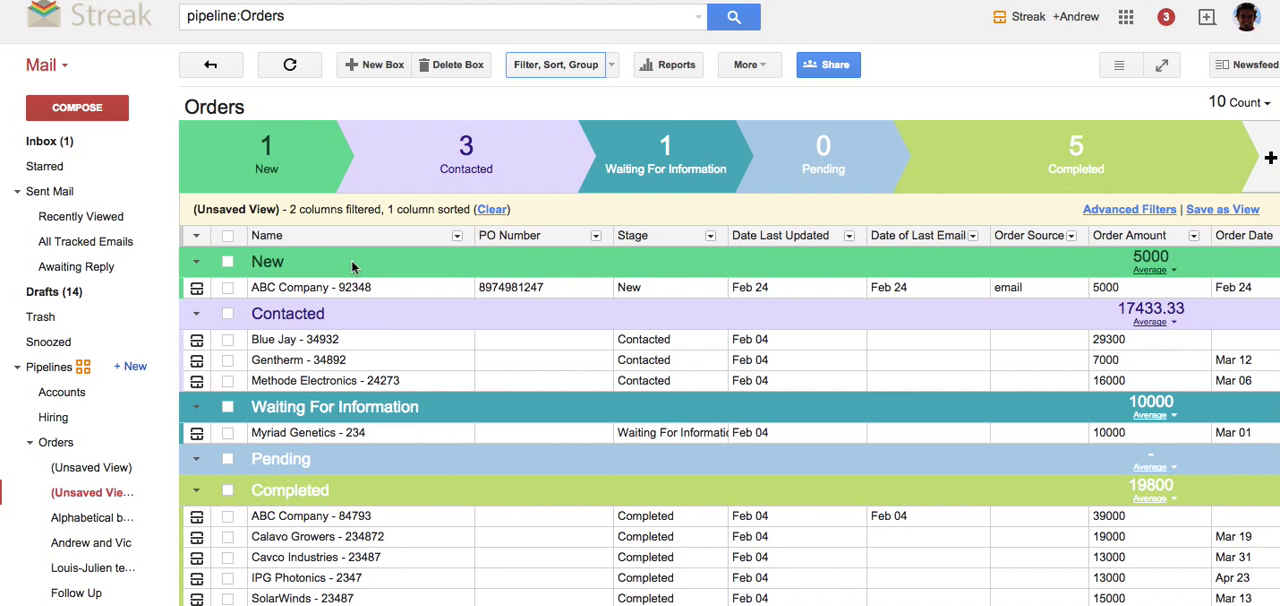
Group the filtered Orders boxes by Order Date with each group being a Month, and apply the settings.
left_click(552, 65)
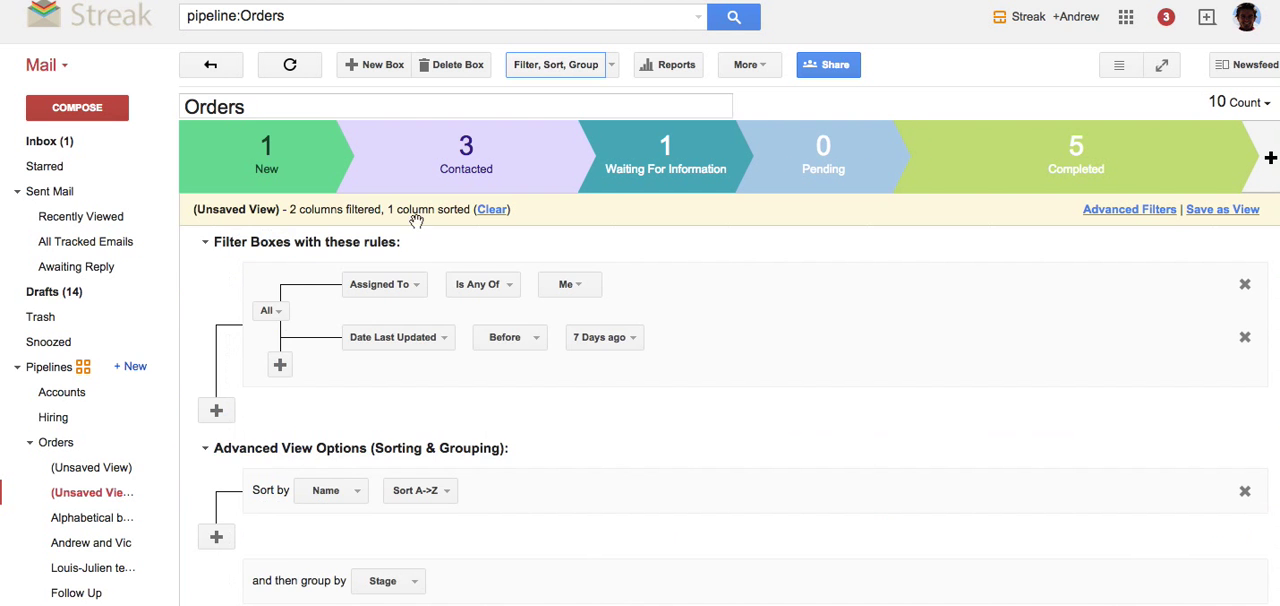
scroll(428, 480, "down", 2)
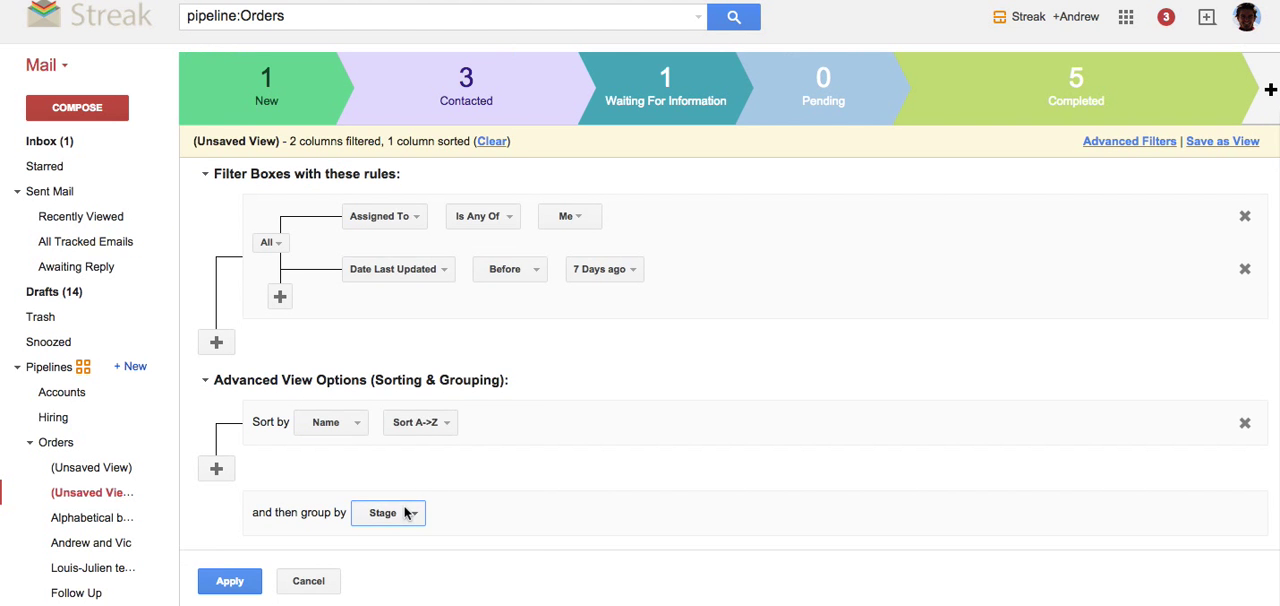
left_click(410, 512)
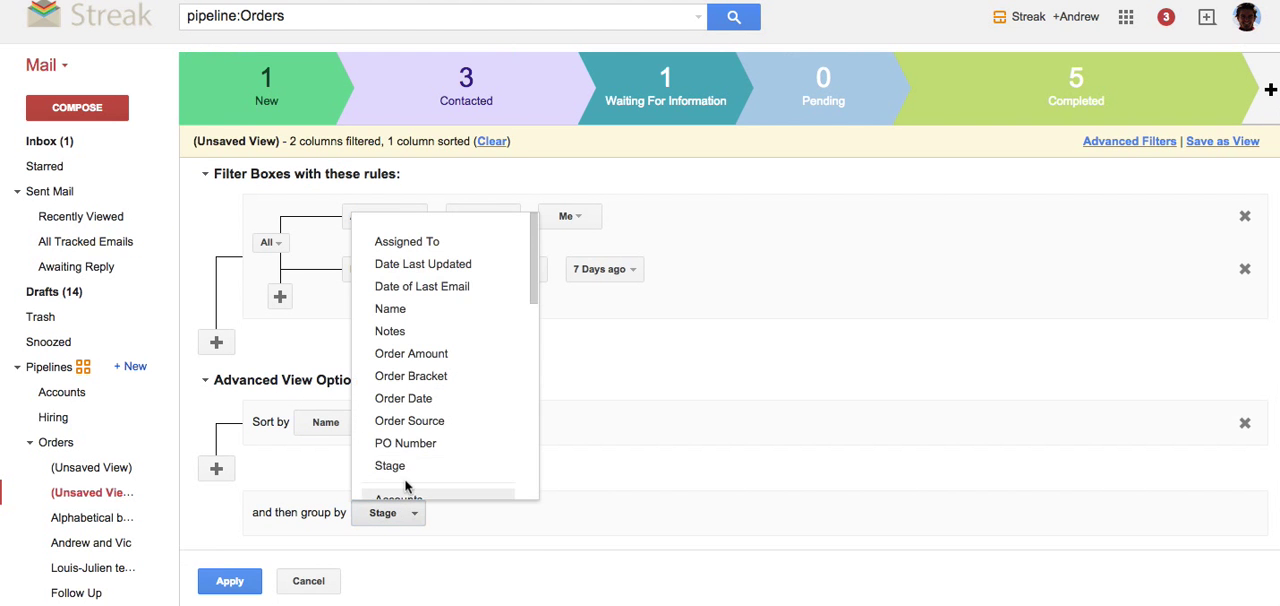
left_click(428, 400)
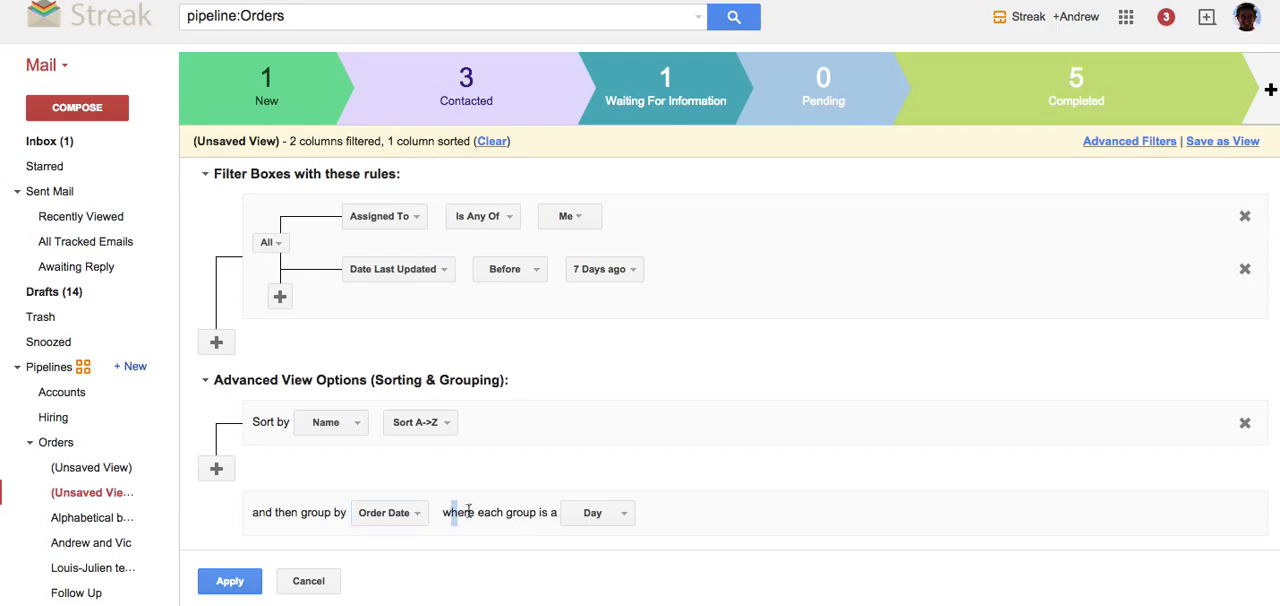
left_click_drag(451, 512, 517, 511)
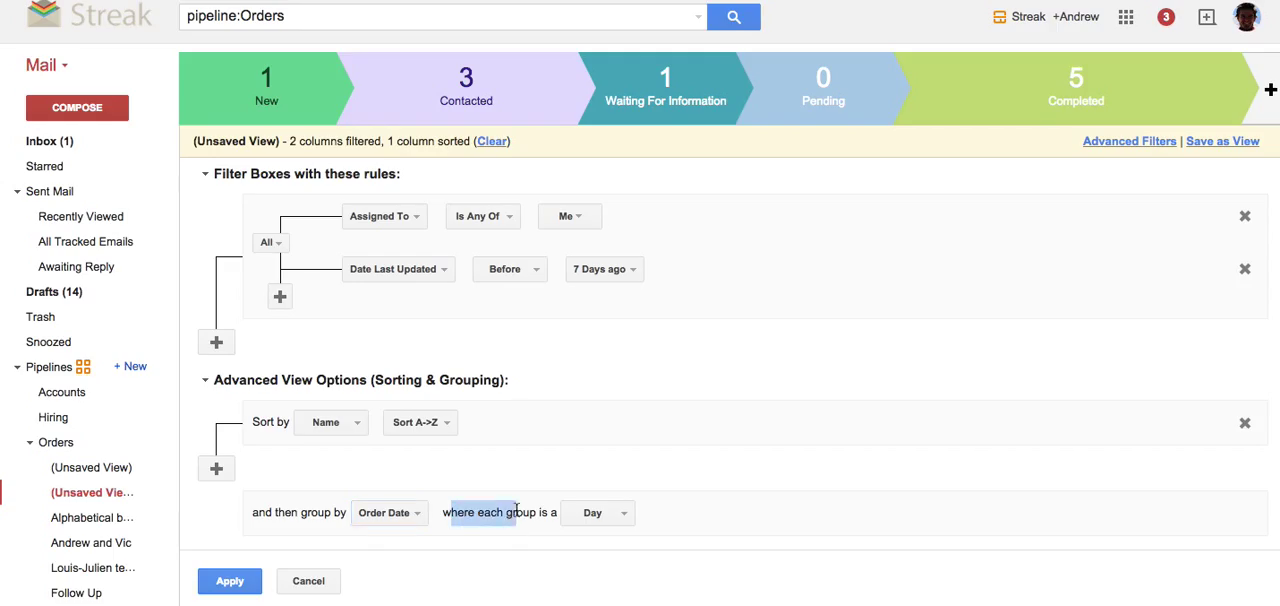
left_click(594, 512)
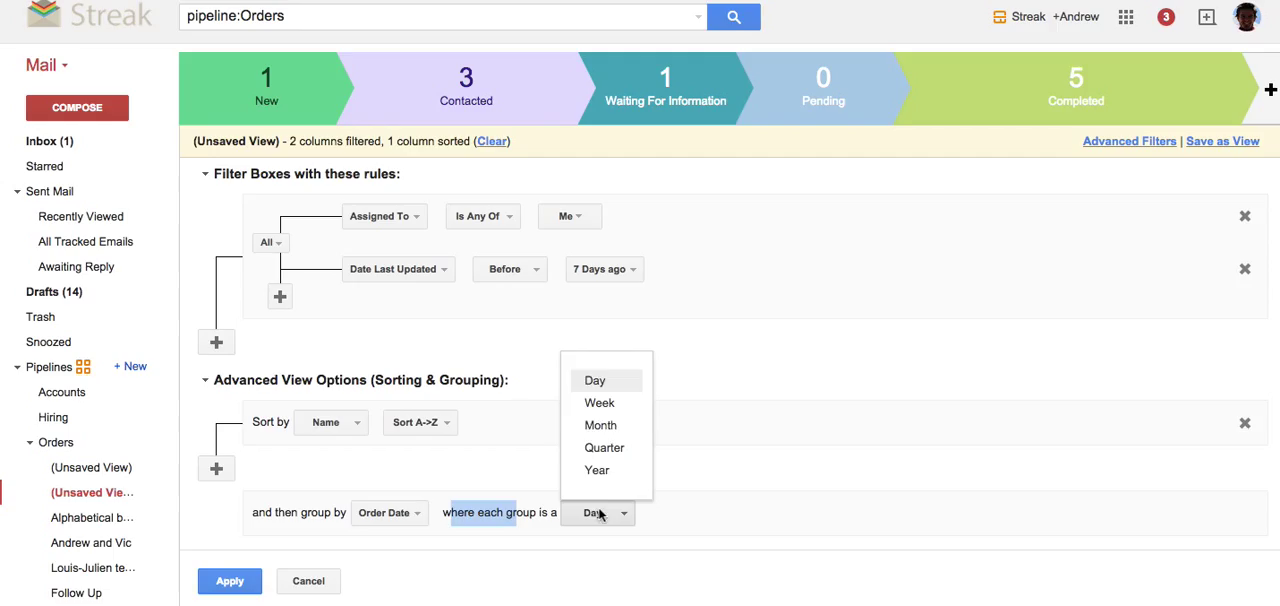
left_click(604, 425)
left_click(556, 462)
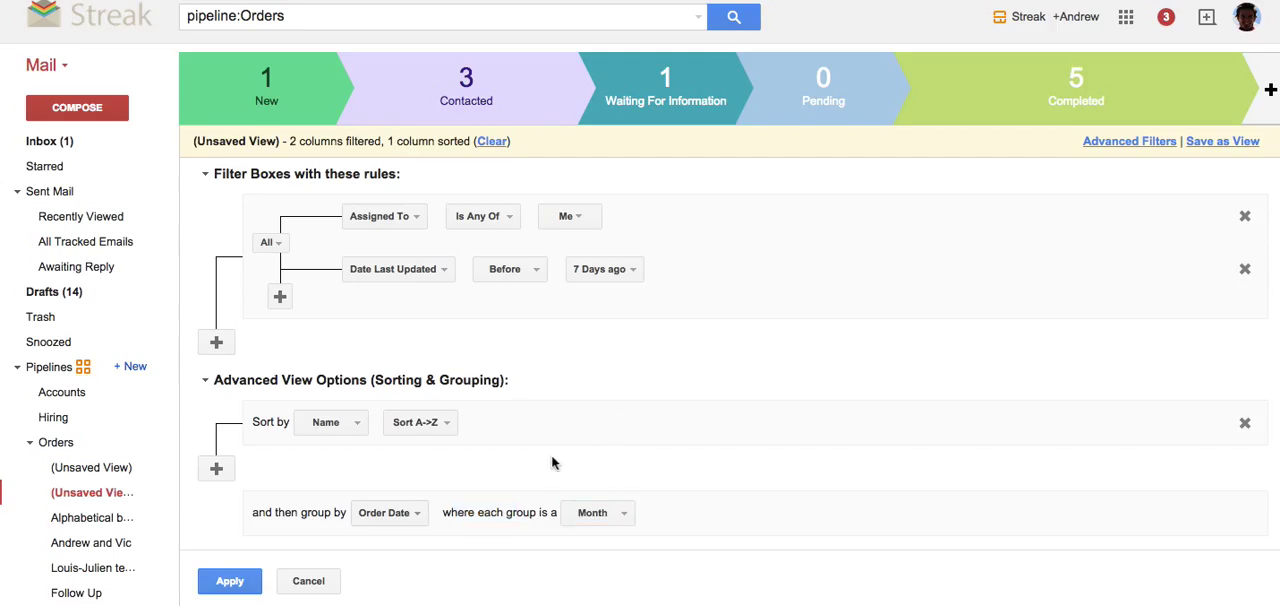
left_click(228, 584)
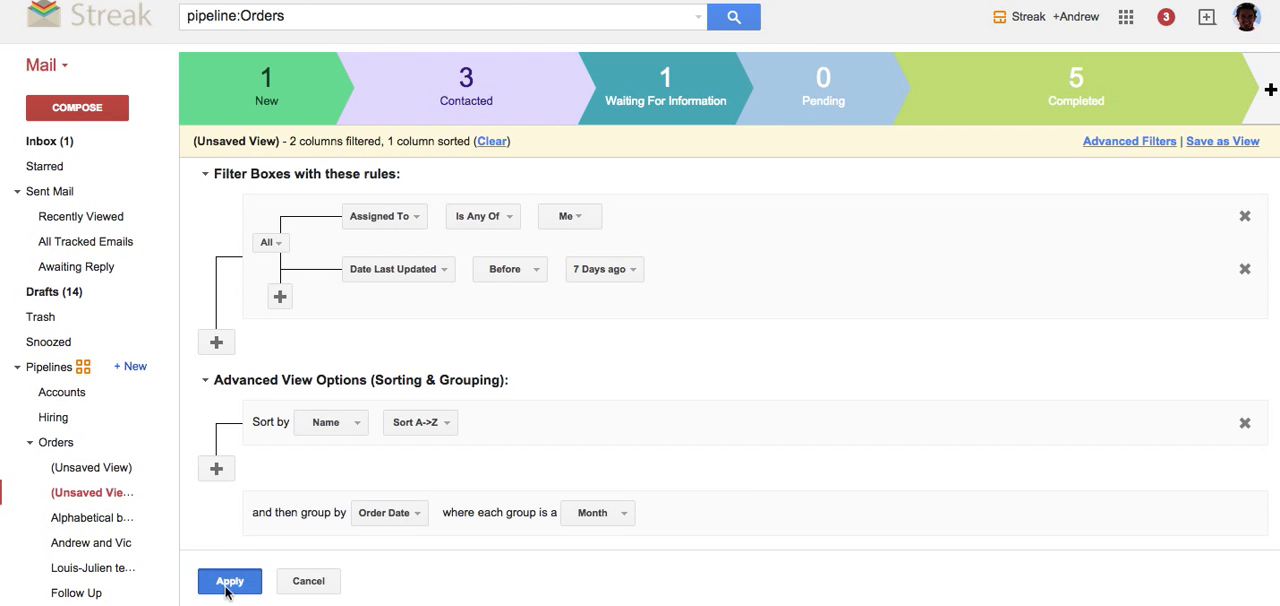